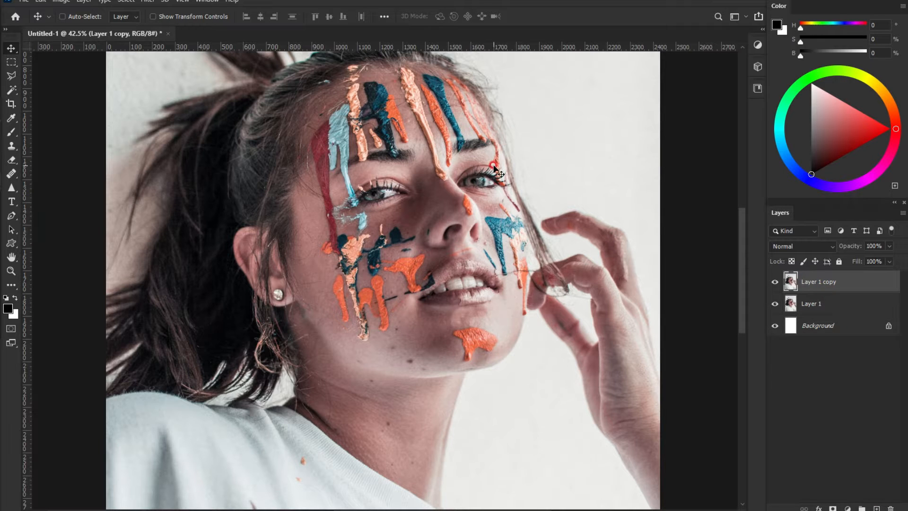
# Step: Desaturate Layer 1 copy, then duplicate Layer 1 as a full-colour copy stacked on top
pyautogui.click(61, 1)
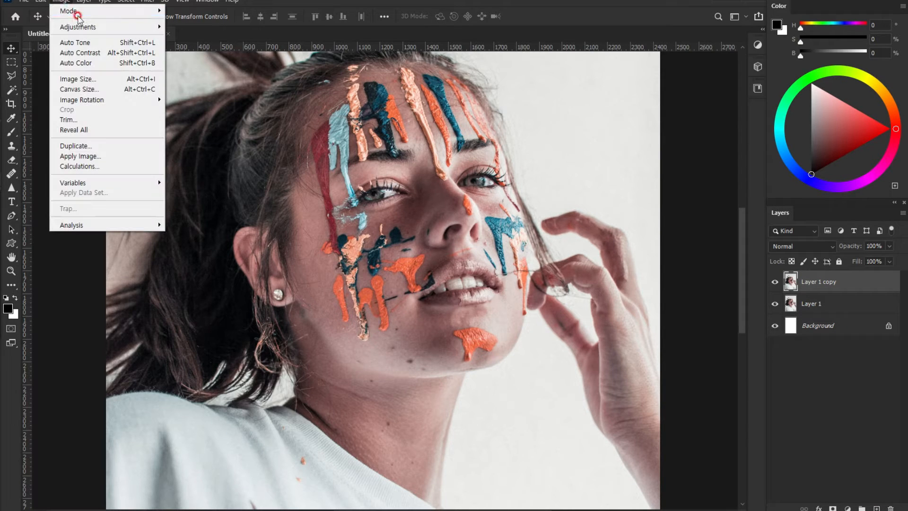
pyautogui.moveTo(109, 27)
pyautogui.click(222, 233)
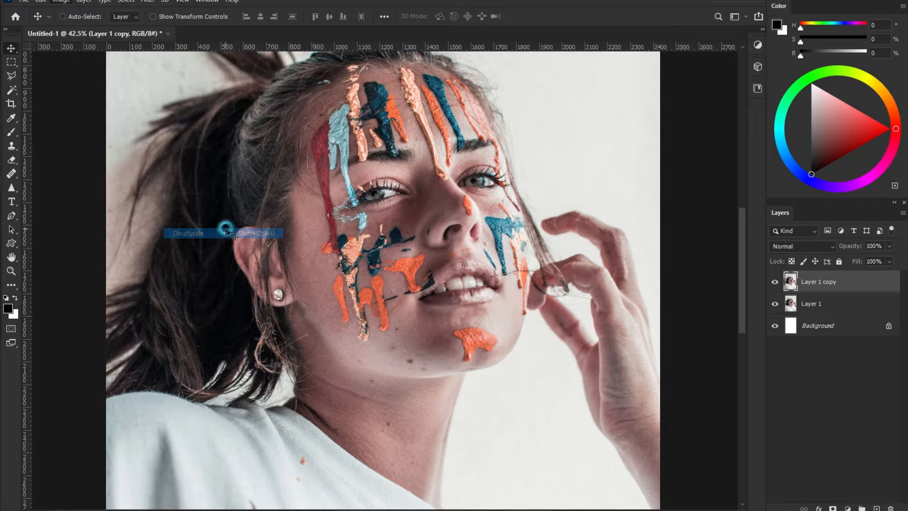
pyautogui.moveTo(816, 303); pyautogui.dragTo(826, 272)
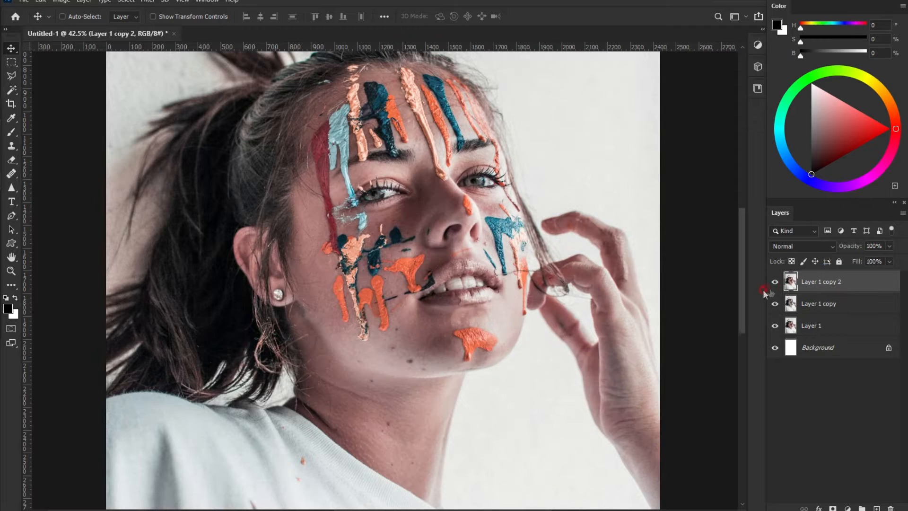
# Step: Give Layer 1 copy 2 a black-filled layer mask, leaving white as the Brush foreground colour
pyautogui.click(832, 509)
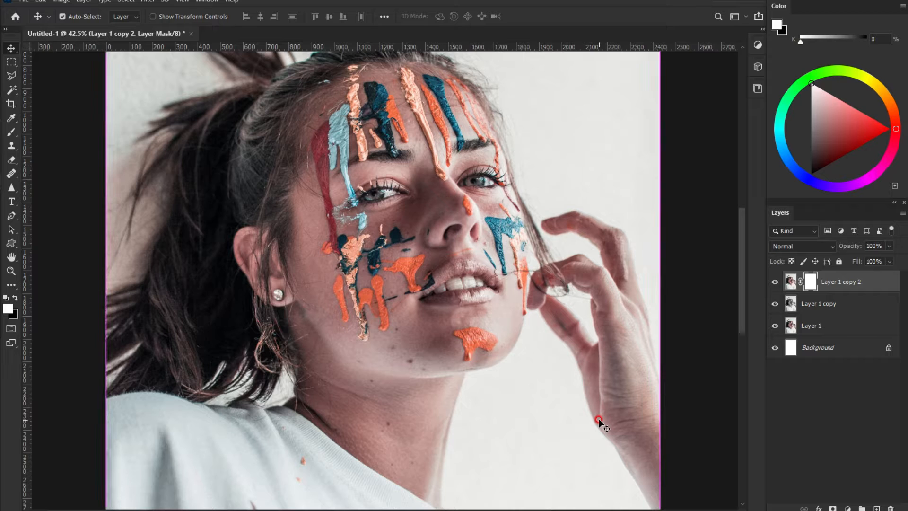
pyautogui.click(16, 297)
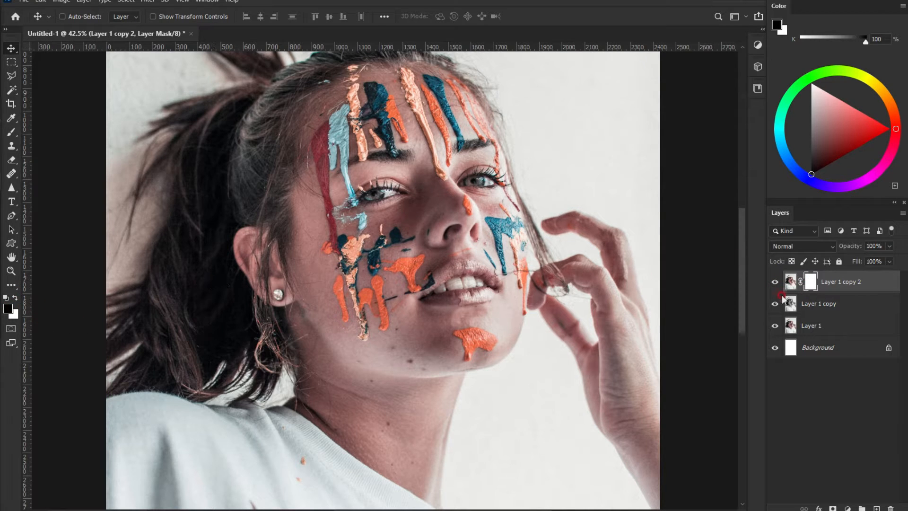
pyautogui.hotkey('alt', 'BackSpace')
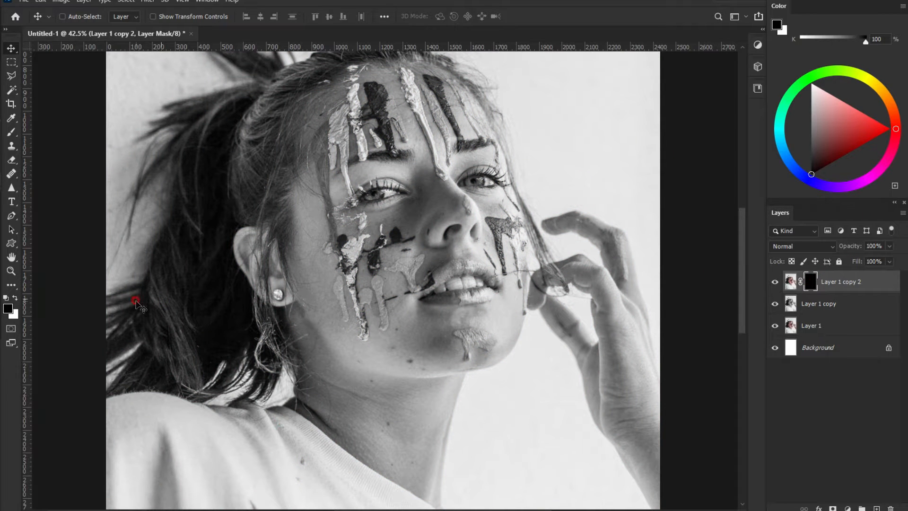
pyautogui.click(18, 292)
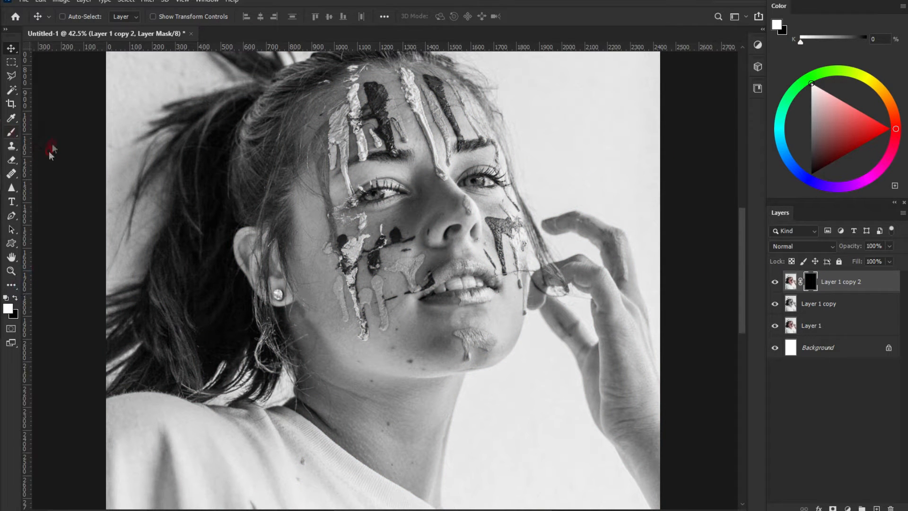
pyautogui.click(11, 132)
# Step: Paint the mask to restore the red paint streak near the hairline
pyautogui.scroll(5, 317, 129)
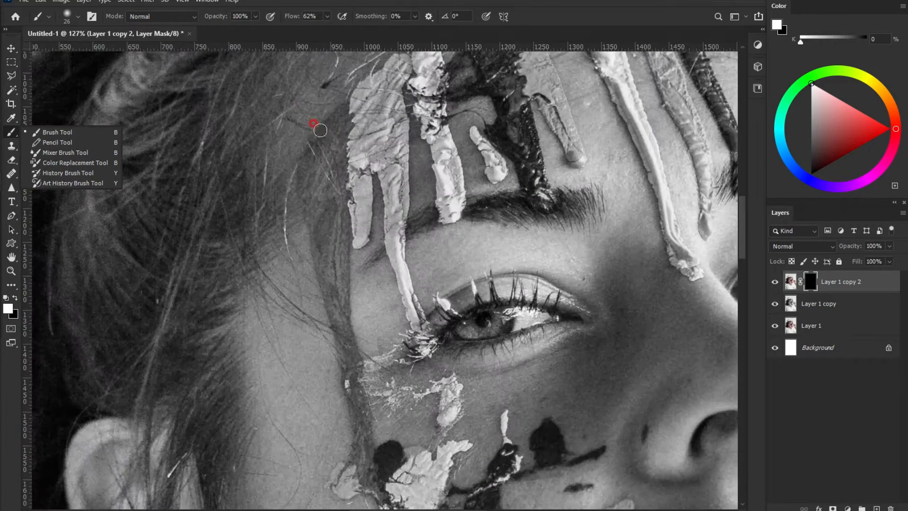
pyautogui.moveTo(337, 109)
pyautogui.mouseDown()
pyautogui.moveTo(332, 159)
pyautogui.moveTo(348, 175)
pyautogui.moveTo(342, 313)
pyautogui.mouseUp()
pyautogui.moveTo(303, 182)
pyautogui.mouseDown()
pyautogui.moveTo(308, 129)
pyautogui.moveTo(325, 111)
pyautogui.moveTo(305, 158)
pyautogui.moveTo(305, 191)
pyautogui.moveTo(322, 270)
pyautogui.moveTo(327, 218)
pyautogui.moveTo(313, 176)
pyautogui.moveTo(333, 220)
pyautogui.moveTo(326, 274)
pyautogui.mouseUp()
pyautogui.scroll(-3, 292, 180)
pyautogui.moveTo(325, 194)
pyautogui.mouseDown()
pyautogui.moveTo(351, 314)
pyautogui.moveTo(318, 145)
pyautogui.moveTo(321, 185)
pyautogui.moveTo(332, 167)
pyautogui.moveTo(332, 193)
pyautogui.moveTo(314, 117)
pyautogui.moveTo(362, 374)
pyautogui.moveTo(345, 382)
pyautogui.moveTo(344, 371)
pyautogui.moveTo(346, 392)
pyautogui.moveTo(336, 376)
pyautogui.moveTo(330, 381)
pyautogui.moveTo(340, 372)
pyautogui.moveTo(359, 377)
pyautogui.moveTo(381, 352)
pyautogui.moveTo(370, 388)
pyautogui.moveTo(406, 357)
pyautogui.mouseUp()
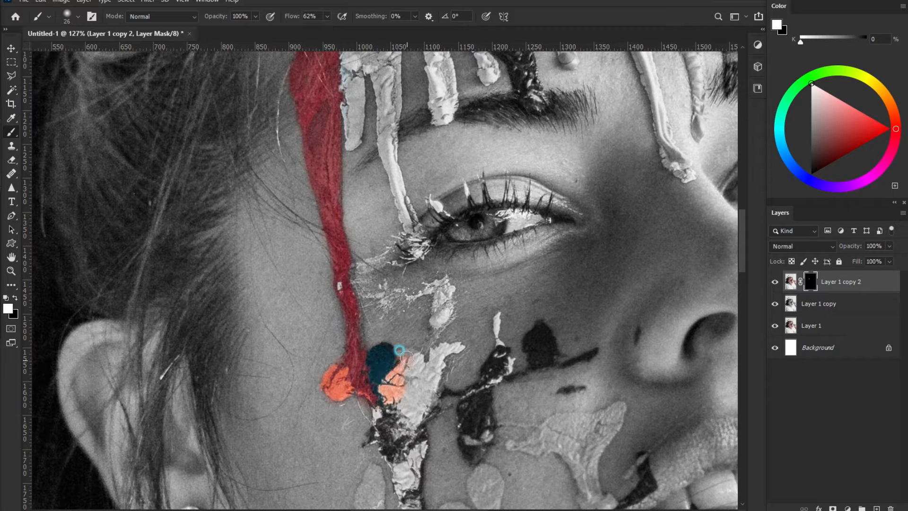
# Step: Restore colour on the cheek smear, eye flecks, light-blue streak and orange paint
pyautogui.moveTo(444, 284)
pyautogui.mouseDown()
pyautogui.moveTo(436, 310)
pyautogui.moveTo(446, 299)
pyautogui.moveTo(426, 287)
pyautogui.moveTo(440, 294)
pyautogui.mouseUp()
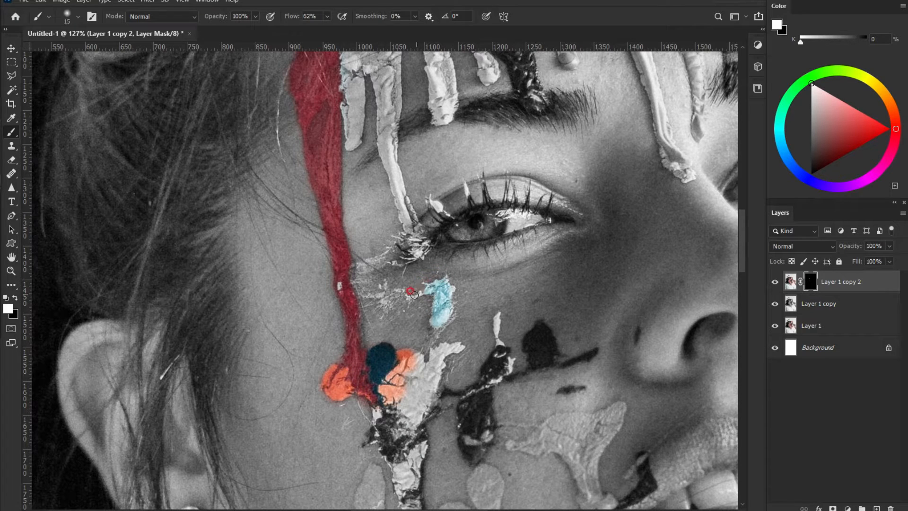
pyautogui.press('[')
pyautogui.moveTo(367, 269)
pyautogui.mouseDown()
pyautogui.moveTo(360, 258)
pyautogui.moveTo(370, 293)
pyautogui.mouseUp()
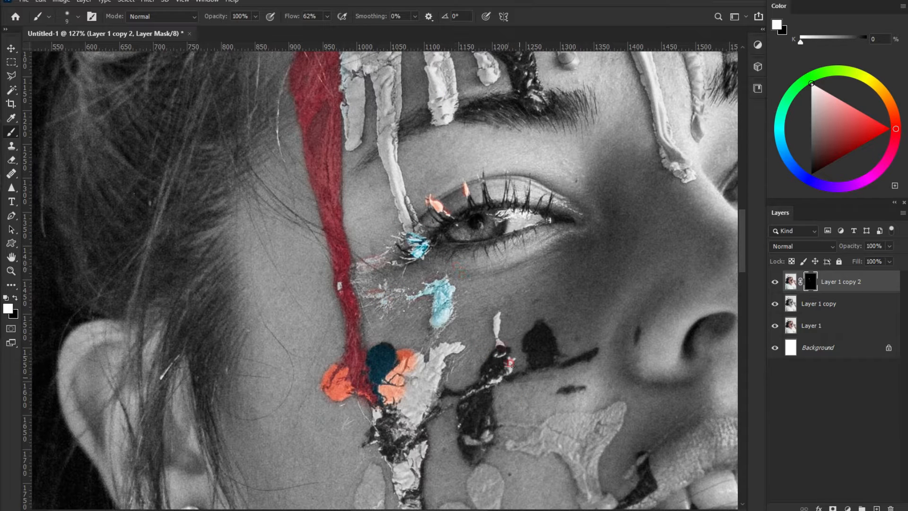
pyautogui.moveTo(499, 319); pyautogui.dragTo(506, 368)
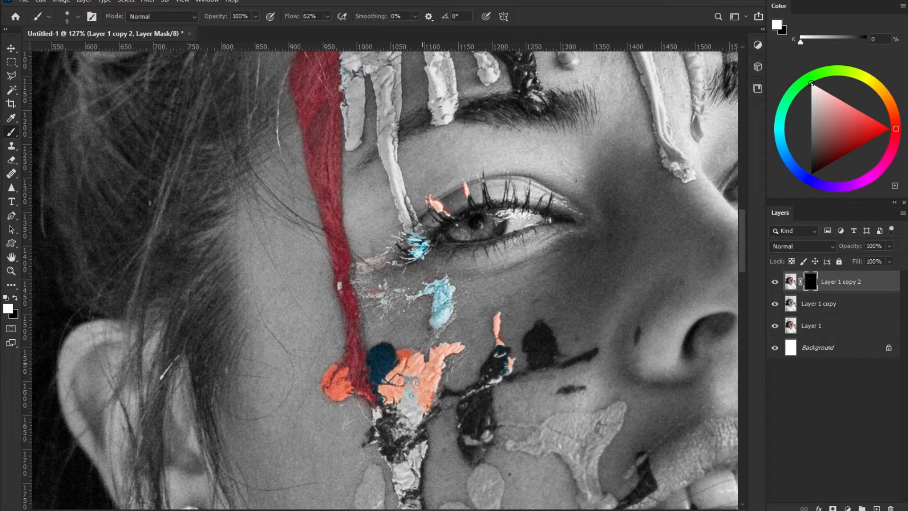
pyautogui.press(']')
pyautogui.click(391, 403)
pyautogui.moveTo(395, 403)
pyautogui.mouseDown()
pyautogui.moveTo(413, 435)
pyautogui.moveTo(387, 344)
pyautogui.moveTo(390, 298)
pyautogui.moveTo(390, 316)
pyautogui.moveTo(401, 311)
pyautogui.moveTo(359, 294)
pyautogui.moveTo(391, 288)
pyautogui.mouseUp()
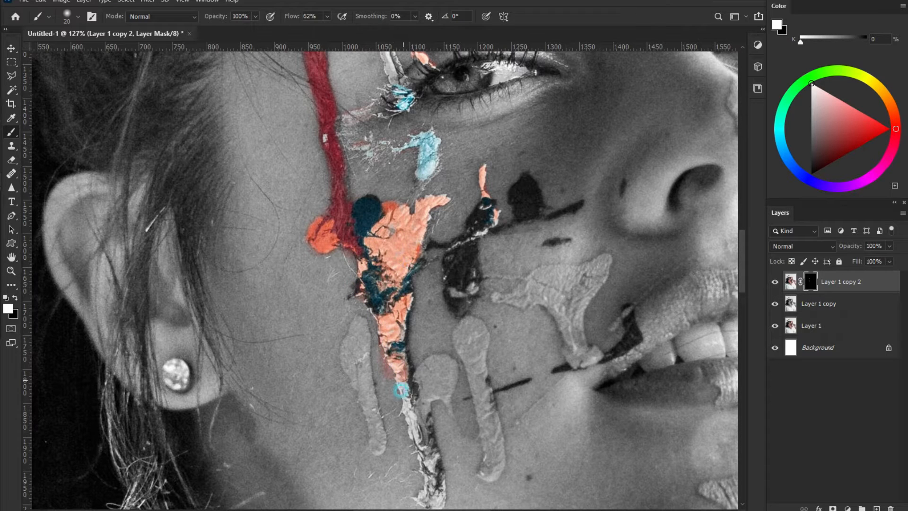
pyautogui.moveTo(422, 412)
pyautogui.mouseDown()
pyautogui.moveTo(413, 384)
pyautogui.moveTo(441, 361)
pyautogui.moveTo(453, 368)
pyautogui.moveTo(438, 397)
pyautogui.moveTo(444, 390)
pyautogui.moveTo(449, 405)
pyautogui.moveTo(443, 382)
pyautogui.mouseUp()
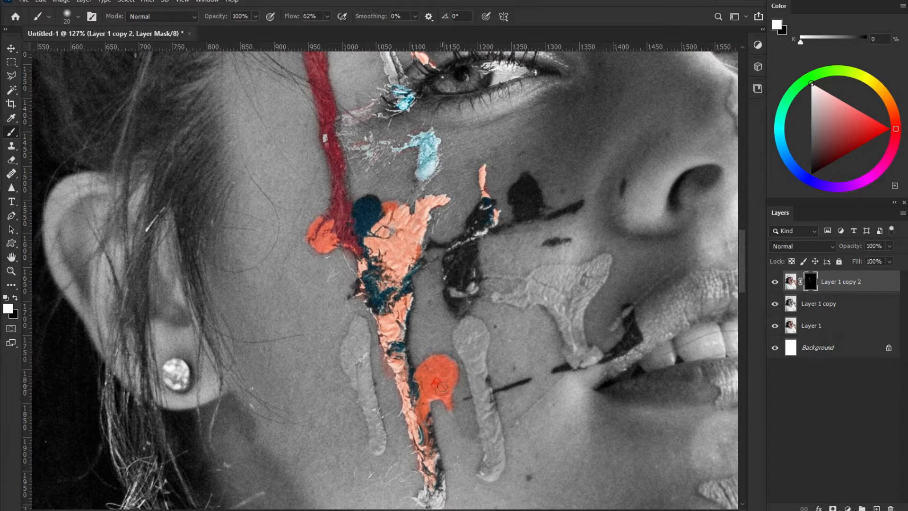
pyautogui.scroll(-5, 440, 423)
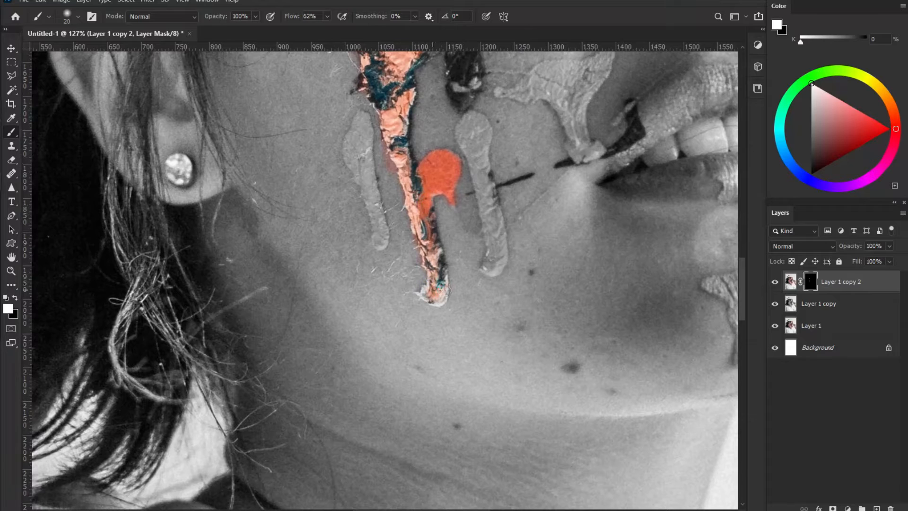
# Step: Reveal the left and right orange drips on the cheek
pyautogui.moveTo(354, 158)
pyautogui.mouseDown()
pyautogui.moveTo(365, 123)
pyautogui.moveTo(352, 156)
pyautogui.moveTo(381, 241)
pyautogui.moveTo(365, 117)
pyautogui.moveTo(351, 144)
pyautogui.moveTo(362, 181)
pyautogui.moveTo(347, 152)
pyautogui.mouseUp()
pyautogui.moveTo(364, 122)
pyautogui.mouseDown()
pyautogui.moveTo(403, 187)
pyautogui.moveTo(364, 188)
pyautogui.mouseUp()
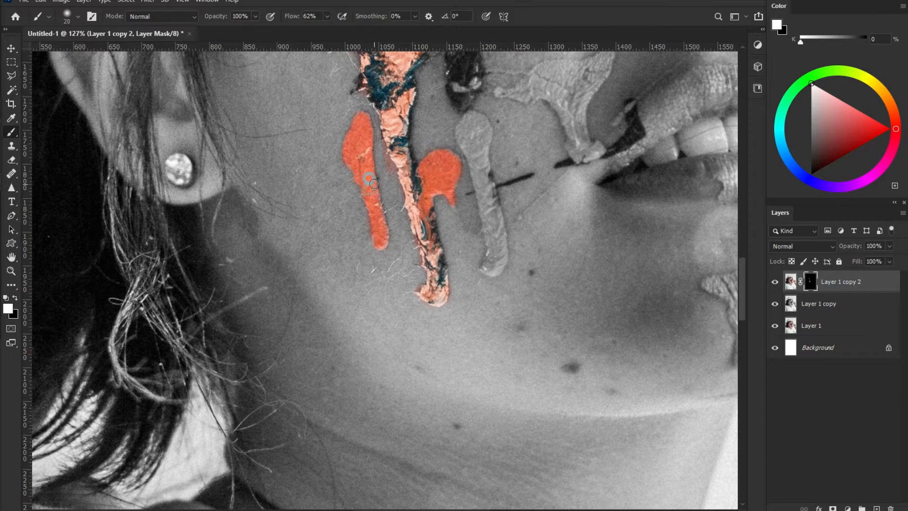
pyautogui.moveTo(471, 126)
pyautogui.mouseDown()
pyautogui.moveTo(490, 218)
pyautogui.moveTo(493, 201)
pyautogui.moveTo(503, 200)
pyautogui.moveTo(496, 264)
pyautogui.moveTo(503, 256)
pyautogui.moveTo(491, 268)
pyautogui.moveTo(488, 202)
pyautogui.moveTo(465, 134)
pyautogui.moveTo(472, 128)
pyautogui.moveTo(475, 146)
pyautogui.moveTo(482, 117)
pyautogui.moveTo(477, 141)
pyautogui.mouseUp()
pyautogui.moveTo(481, 96); pyautogui.dragTo(462, 206)
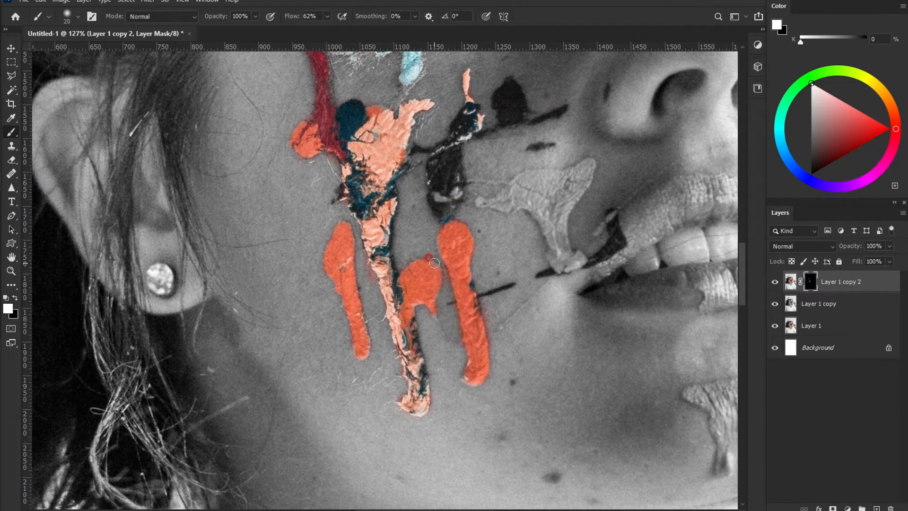
# Step: Reveal the dark teal patches, strokes near the mouth, orange streak and red lower lip
pyautogui.moveTo(466, 109)
pyautogui.mouseDown()
pyautogui.moveTo(453, 204)
pyautogui.moveTo(452, 186)
pyautogui.moveTo(444, 204)
pyautogui.moveTo(441, 142)
pyautogui.moveTo(430, 145)
pyautogui.moveTo(472, 127)
pyautogui.mouseUp()
pyautogui.moveTo(525, 119); pyautogui.dragTo(488, 190)
pyautogui.moveTo(487, 189)
pyautogui.mouseDown()
pyautogui.moveTo(463, 183)
pyautogui.moveTo(473, 155)
pyautogui.moveTo(486, 190)
pyautogui.moveTo(526, 182)
pyautogui.moveTo(405, 215)
pyautogui.mouseUp()
pyautogui.moveTo(522, 216); pyautogui.dragTo(495, 218)
pyautogui.moveTo(460, 263)
pyautogui.mouseDown()
pyautogui.moveTo(434, 253)
pyautogui.moveTo(492, 258)
pyautogui.moveTo(475, 271)
pyautogui.moveTo(531, 247)
pyautogui.moveTo(520, 268)
pyautogui.moveTo(554, 240)
pyautogui.moveTo(514, 271)
pyautogui.moveTo(520, 304)
pyautogui.moveTo(543, 266)
pyautogui.moveTo(526, 279)
pyautogui.moveTo(536, 336)
pyautogui.moveTo(504, 282)
pyautogui.moveTo(512, 277)
pyautogui.moveTo(461, 272)
pyautogui.mouseUp()
pyautogui.moveTo(474, 356); pyautogui.dragTo(445, 362)
pyautogui.moveTo(573, 313)
pyautogui.mouseDown()
pyautogui.moveTo(574, 292)
pyautogui.moveTo(582, 316)
pyautogui.moveTo(529, 339)
pyautogui.mouseUp()
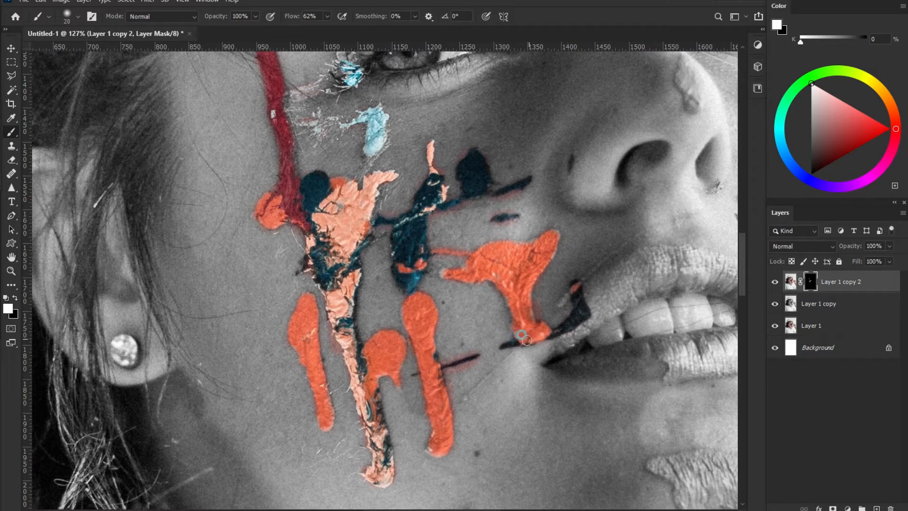
pyautogui.moveTo(579, 295)
pyautogui.mouseDown()
pyautogui.moveTo(581, 286)
pyautogui.moveTo(561, 300)
pyautogui.moveTo(632, 238)
pyautogui.mouseUp()
pyautogui.moveTo(677, 369); pyautogui.dragTo(688, 362)
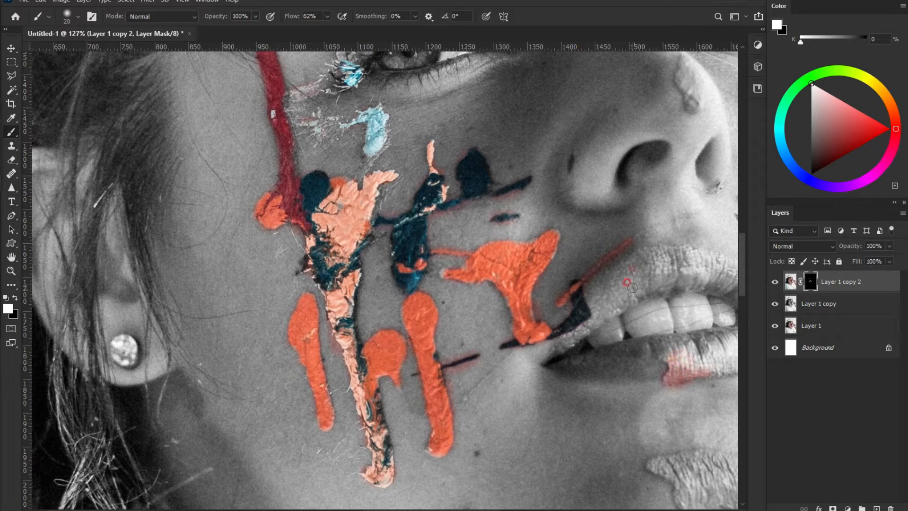
# Step: Restore the orange on the nose and the blue T-streak and orange on the right cheek
pyautogui.moveTo(670, 209); pyautogui.dragTo(451, 304)
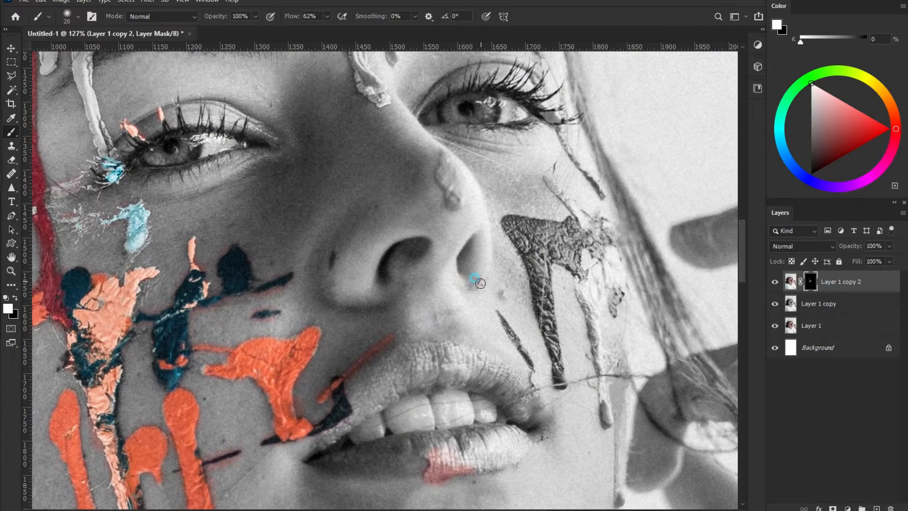
pyautogui.moveTo(448, 170)
pyautogui.mouseDown()
pyautogui.moveTo(445, 163)
pyautogui.moveTo(457, 194)
pyautogui.moveTo(452, 160)
pyautogui.moveTo(444, 173)
pyautogui.mouseUp()
pyautogui.moveTo(511, 344); pyautogui.dragTo(533, 368)
pyautogui.moveTo(523, 251); pyautogui.dragTo(565, 377)
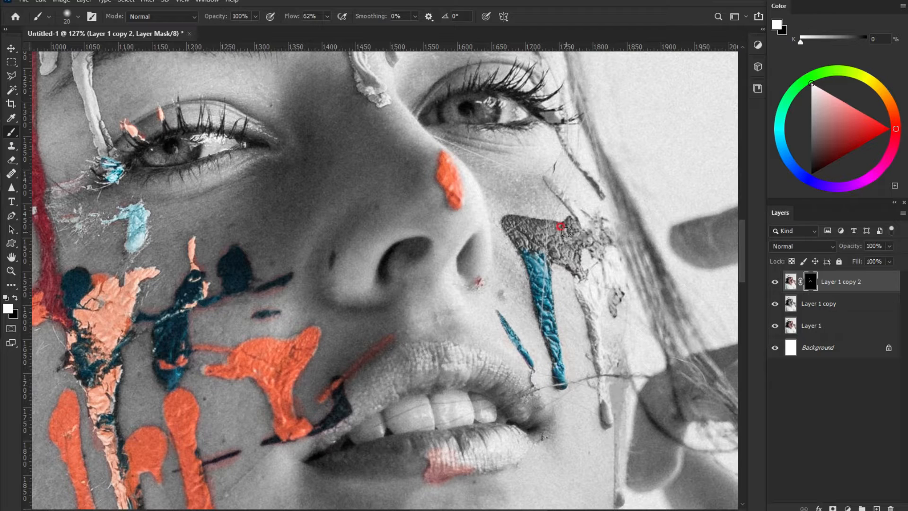
pyautogui.moveTo(518, 231)
pyautogui.mouseDown()
pyautogui.moveTo(554, 226)
pyautogui.moveTo(568, 244)
pyautogui.mouseUp()
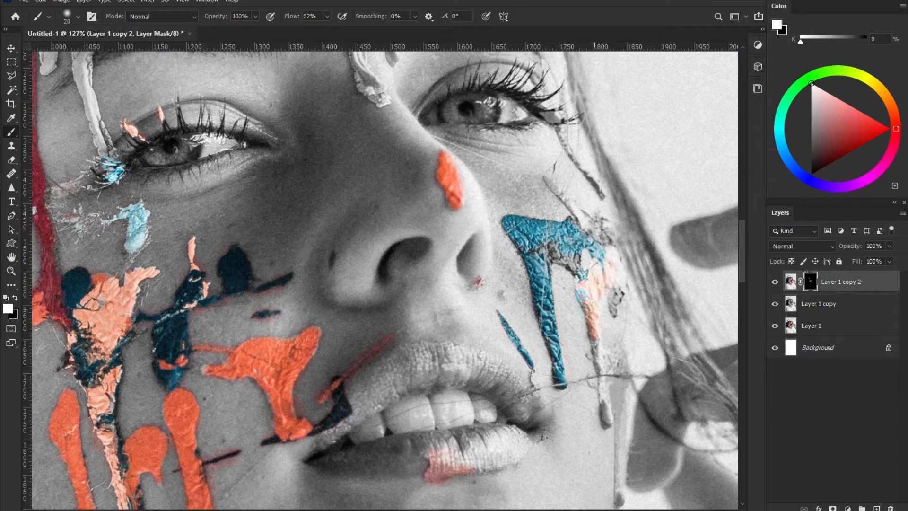
pyautogui.moveTo(602, 395)
pyautogui.mouseDown()
pyautogui.moveTo(612, 347)
pyautogui.moveTo(614, 357)
pyautogui.moveTo(602, 360)
pyautogui.moveTo(591, 277)
pyautogui.moveTo(577, 275)
pyautogui.moveTo(585, 303)
pyautogui.moveTo(579, 264)
pyautogui.moveTo(562, 263)
pyautogui.moveTo(603, 241)
pyautogui.mouseUp()
pyautogui.moveTo(599, 276)
pyautogui.mouseDown()
pyautogui.moveTo(615, 301)
pyautogui.moveTo(611, 287)
pyautogui.mouseUp()
pyautogui.moveTo(546, 176)
pyautogui.mouseDown()
pyautogui.moveTo(588, 232)
pyautogui.moveTo(607, 230)
pyautogui.mouseUp()
# Step: Reveal the red line under the eye, orange and cyan cheek drips, and orange chin blob
pyautogui.moveTo(559, 136); pyautogui.dragTo(603, 199)
pyautogui.moveTo(530, 110); pyautogui.dragTo(560, 122)
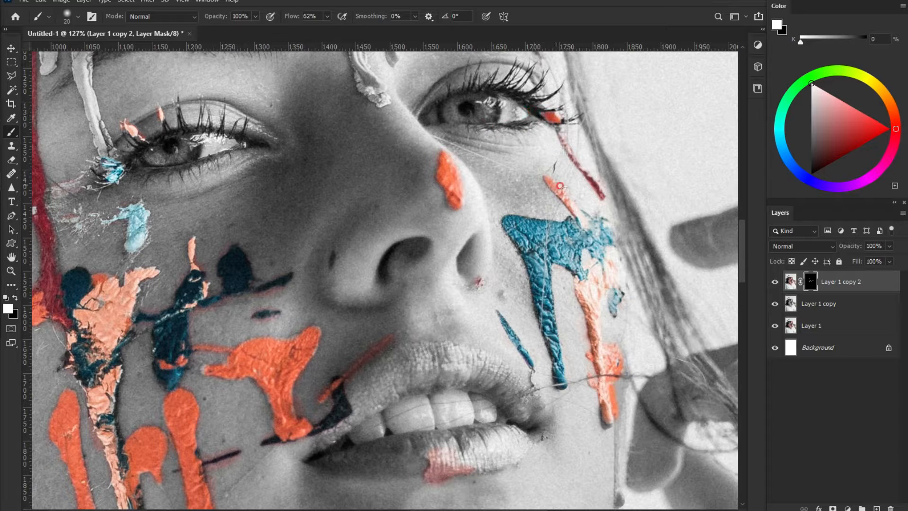
pyautogui.moveTo(584, 288)
pyautogui.mouseDown()
pyautogui.moveTo(580, 278)
pyautogui.moveTo(603, 285)
pyautogui.moveTo(440, 112)
pyautogui.mouseUp()
pyautogui.moveTo(509, 194); pyautogui.dragTo(512, 238)
pyautogui.moveTo(511, 121); pyautogui.dragTo(515, 129)
pyautogui.moveTo(514, 237); pyautogui.dragTo(514, 334)
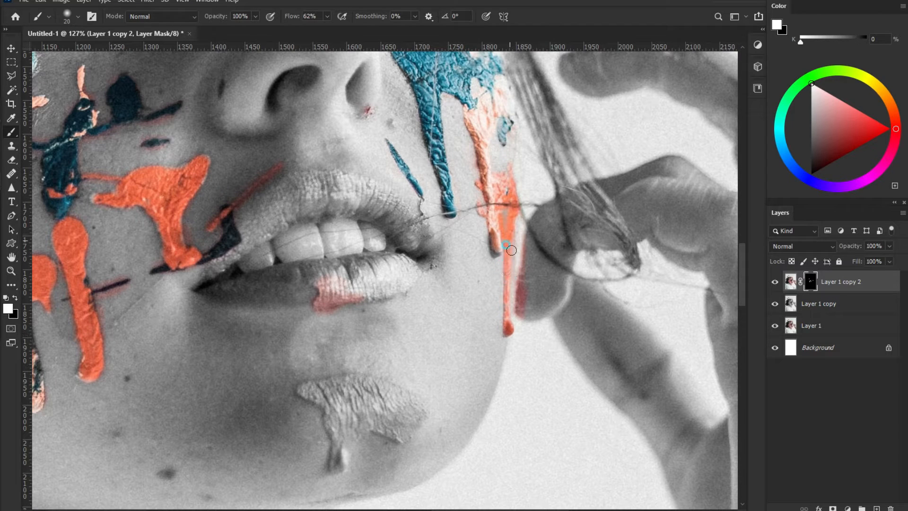
pyautogui.moveTo(331, 451)
pyautogui.mouseDown()
pyautogui.moveTo(337, 466)
pyautogui.moveTo(340, 421)
pyautogui.moveTo(366, 418)
pyautogui.moveTo(349, 422)
pyautogui.moveTo(362, 400)
pyautogui.moveTo(303, 395)
pyautogui.moveTo(374, 386)
pyautogui.moveTo(309, 390)
pyautogui.moveTo(406, 409)
pyautogui.moveTo(372, 419)
pyautogui.mouseUp()
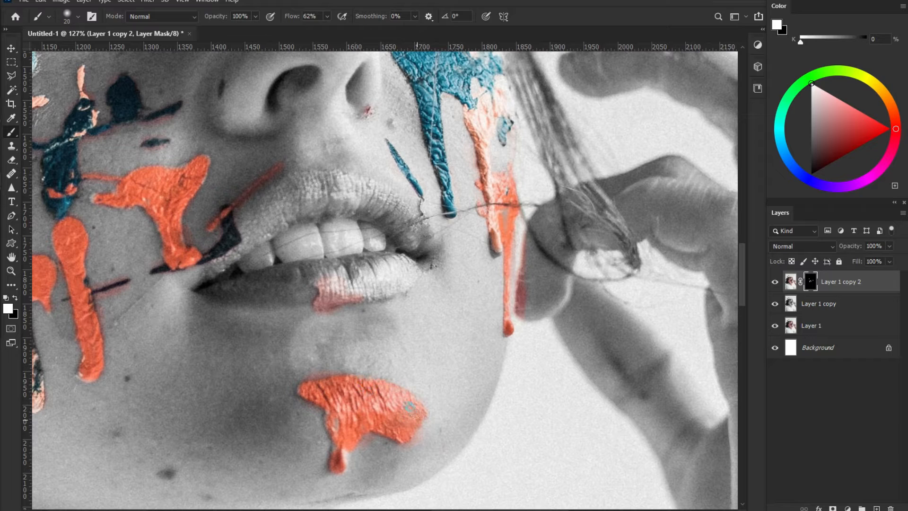
pyautogui.moveTo(344, 421); pyautogui.dragTo(334, 450)
# Step: Reveal orange and teal along the forehead stroke
pyautogui.scroll(-5, 505, 243)
pyautogui.scroll(-2, 444, 185)
pyautogui.scroll(5, 353, 228)
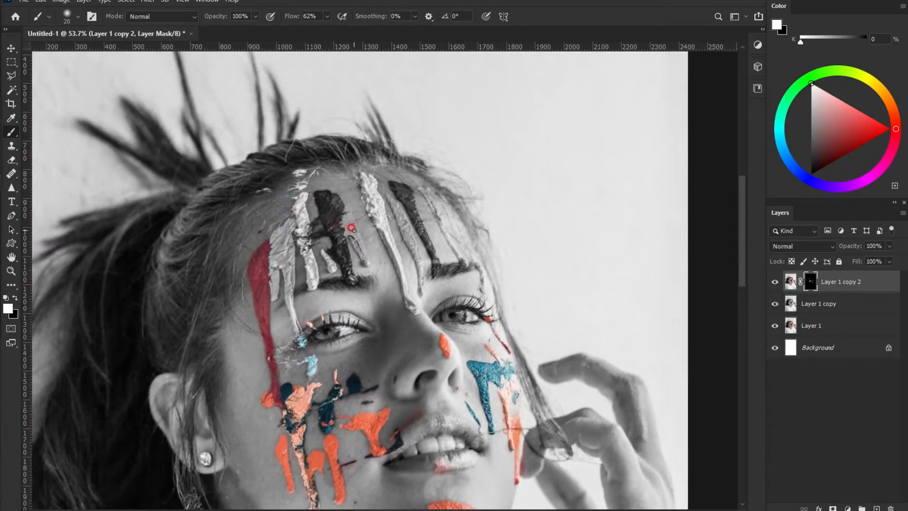
pyautogui.scroll(4, 352, 228)
pyautogui.moveTo(254, 98); pyautogui.dragTo(241, 98)
pyautogui.moveTo(162, 143); pyautogui.dragTo(168, 141)
pyautogui.moveTo(251, 133)
pyautogui.mouseDown()
pyautogui.moveTo(254, 174)
pyautogui.moveTo(235, 195)
pyautogui.mouseUp()
pyautogui.moveTo(264, 227)
pyautogui.mouseDown()
pyautogui.moveTo(244, 251)
pyautogui.moveTo(280, 236)
pyautogui.moveTo(253, 293)
pyautogui.mouseUp()
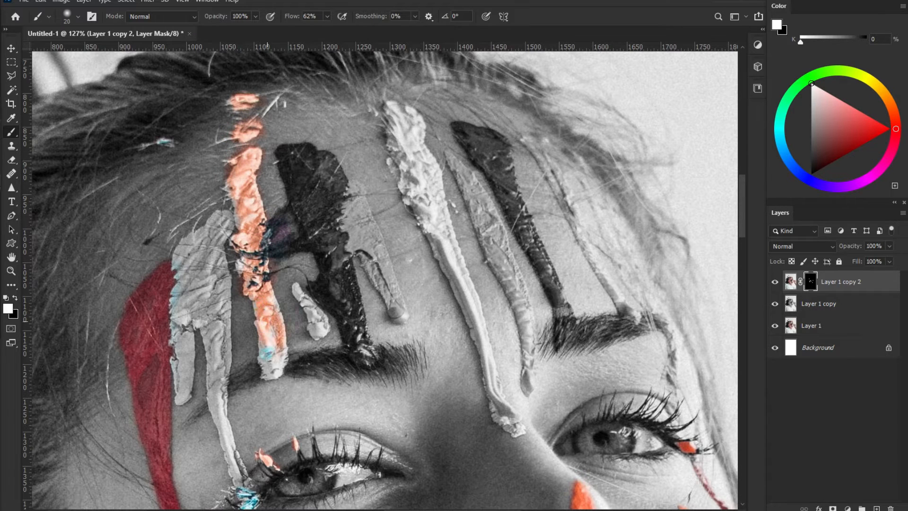
# Step: Restore the teal dark streak, light-blue grey stroke and orange along the white forehead streak
pyautogui.moveTo(301, 292)
pyautogui.mouseDown()
pyautogui.moveTo(330, 335)
pyautogui.moveTo(319, 329)
pyautogui.moveTo(317, 277)
pyautogui.moveTo(357, 282)
pyautogui.moveTo(372, 361)
pyautogui.moveTo(344, 308)
pyautogui.moveTo(353, 259)
pyautogui.moveTo(333, 234)
pyautogui.moveTo(345, 259)
pyautogui.moveTo(330, 263)
pyautogui.moveTo(310, 207)
pyautogui.moveTo(287, 229)
pyautogui.moveTo(295, 154)
pyautogui.moveTo(306, 145)
pyautogui.moveTo(294, 153)
pyautogui.moveTo(295, 194)
pyautogui.moveTo(325, 165)
pyautogui.moveTo(328, 232)
pyautogui.moveTo(332, 204)
pyautogui.moveTo(360, 191)
pyautogui.moveTo(362, 243)
pyautogui.moveTo(400, 311)
pyautogui.moveTo(366, 246)
pyautogui.moveTo(344, 227)
pyautogui.moveTo(349, 209)
pyautogui.mouseUp()
pyautogui.moveTo(217, 285); pyautogui.dragTo(223, 291)
pyautogui.moveTo(155, 284)
pyautogui.mouseDown()
pyautogui.moveTo(222, 222)
pyautogui.moveTo(228, 242)
pyautogui.moveTo(182, 276)
pyautogui.moveTo(206, 271)
pyautogui.mouseUp()
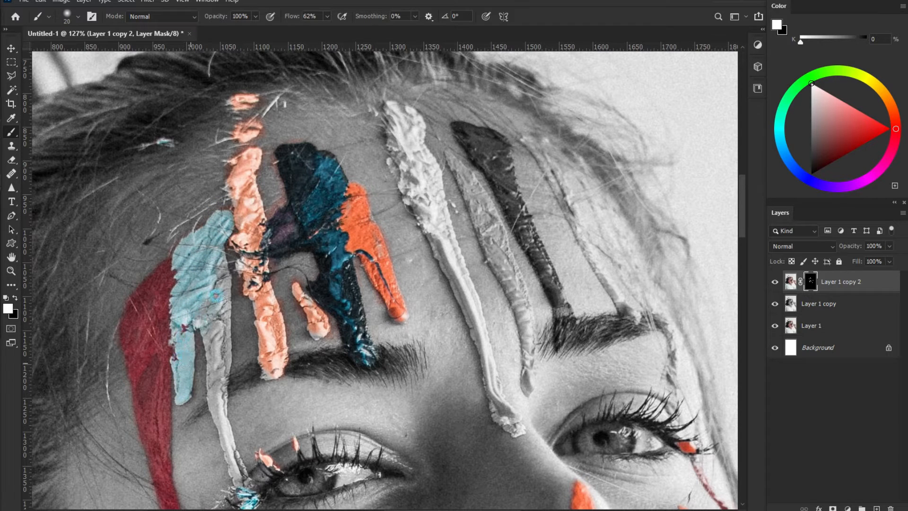
pyautogui.moveTo(210, 398); pyautogui.dragTo(229, 455)
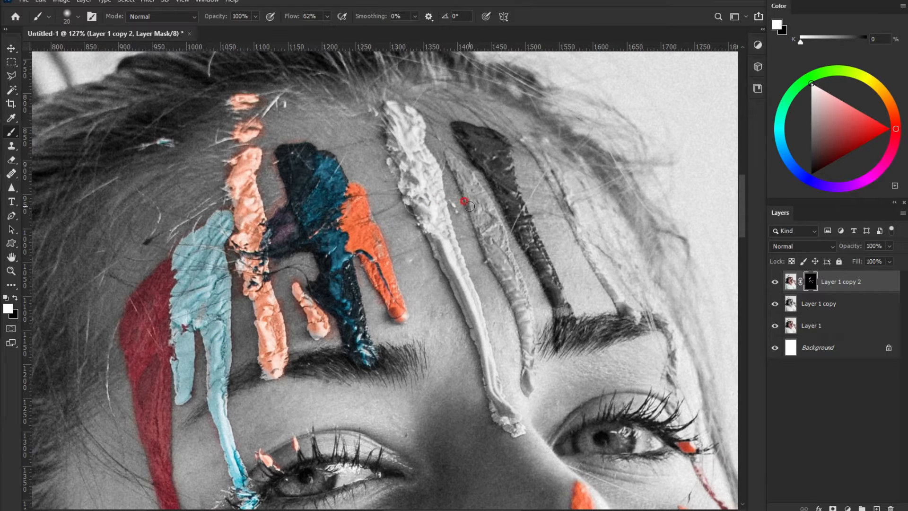
pyautogui.moveTo(447, 154)
pyautogui.mouseDown()
pyautogui.moveTo(486, 219)
pyautogui.moveTo(521, 312)
pyautogui.moveTo(530, 376)
pyautogui.mouseUp()
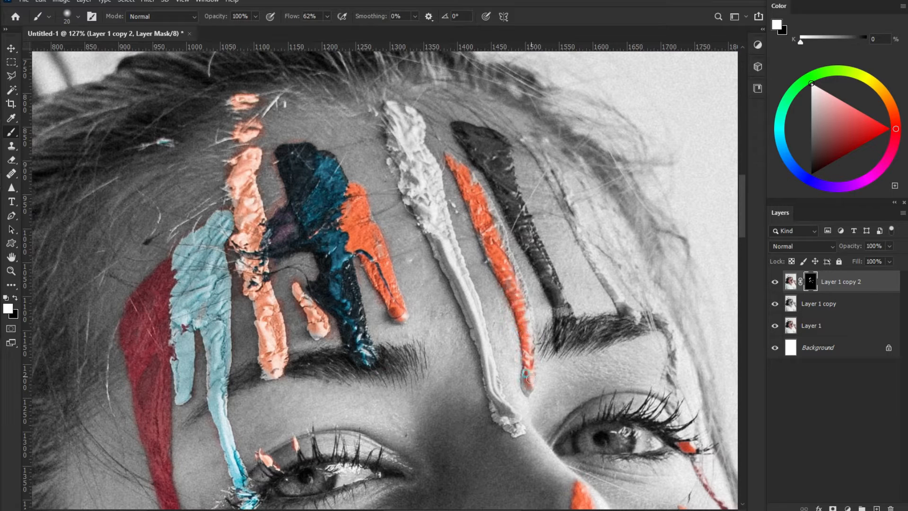
pyautogui.moveTo(527, 296)
pyautogui.mouseDown()
pyautogui.moveTo(490, 211)
pyautogui.moveTo(456, 171)
pyautogui.mouseUp()
pyautogui.moveTo(402, 132)
pyautogui.mouseDown()
pyautogui.moveTo(399, 109)
pyautogui.moveTo(387, 113)
pyautogui.moveTo(417, 128)
pyautogui.moveTo(396, 179)
pyautogui.moveTo(391, 162)
pyautogui.moveTo(417, 184)
pyautogui.moveTo(438, 168)
pyautogui.moveTo(428, 194)
pyautogui.mouseUp()
pyautogui.moveTo(437, 256); pyautogui.dragTo(454, 303)
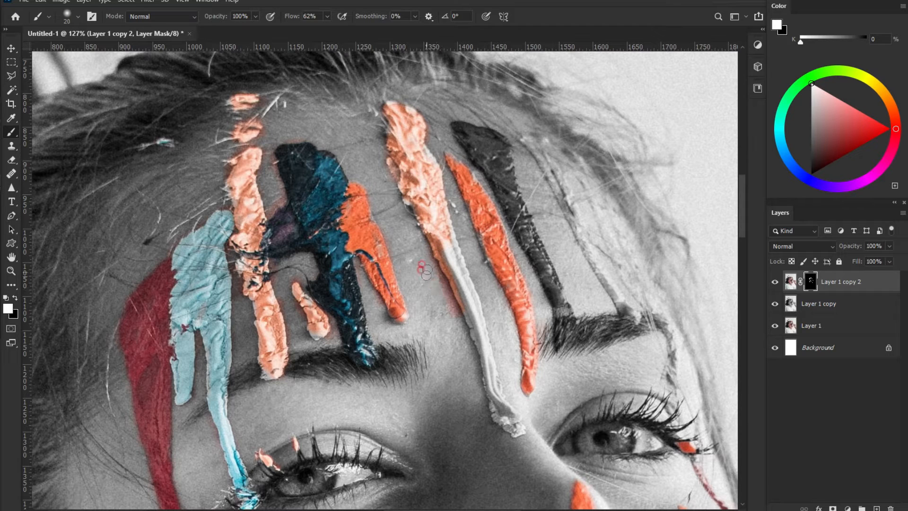
pyautogui.moveTo(454, 227)
pyautogui.mouseDown()
pyautogui.moveTo(450, 246)
pyautogui.moveTo(439, 225)
pyautogui.moveTo(474, 350)
pyautogui.moveTo(522, 432)
pyautogui.moveTo(497, 394)
pyautogui.moveTo(469, 284)
pyautogui.mouseUp()
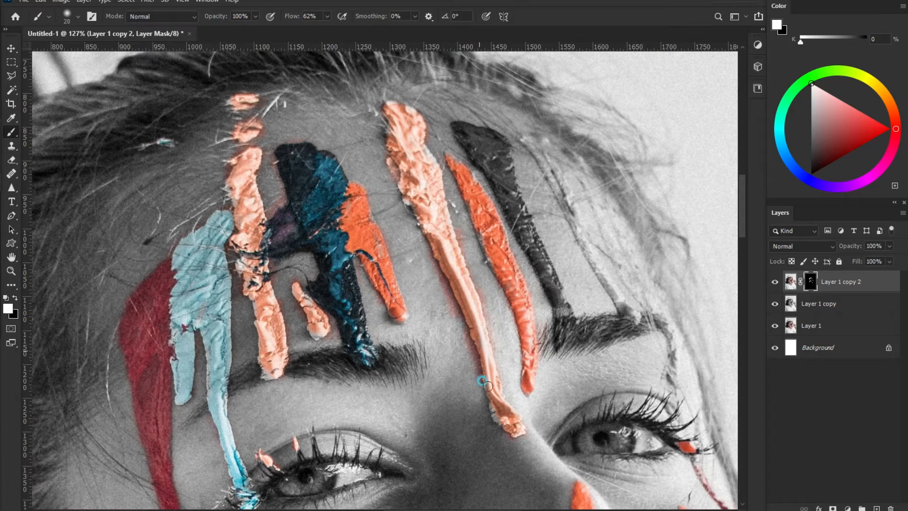
# Step: Restore colour on the right eyebrow, hair orange streaks, blue forehead stroke and outer eye corner
pyautogui.click(608, 337)
pyautogui.moveTo(580, 152); pyautogui.dragTo(571, 160)
pyautogui.moveTo(523, 136)
pyautogui.mouseDown()
pyautogui.moveTo(617, 297)
pyautogui.moveTo(637, 317)
pyautogui.mouseUp()
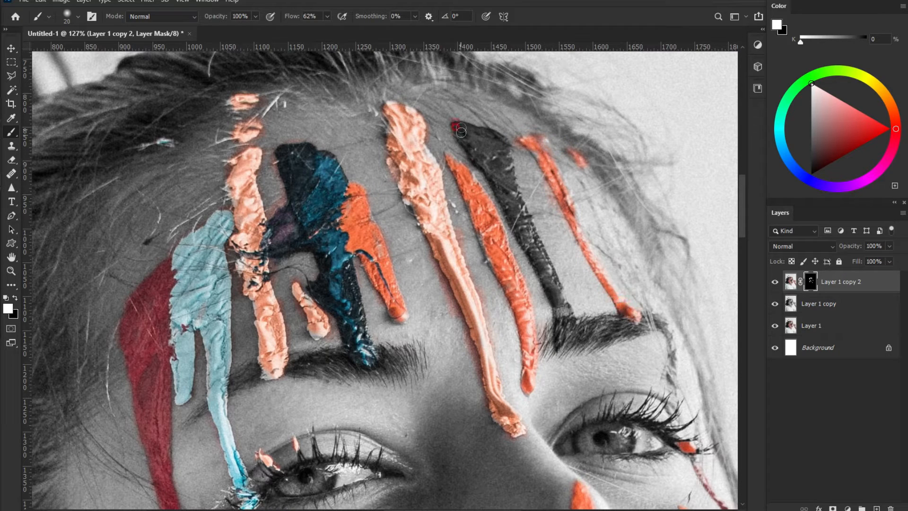
pyautogui.moveTo(461, 130)
pyautogui.mouseDown()
pyautogui.moveTo(493, 134)
pyautogui.moveTo(525, 241)
pyautogui.moveTo(535, 259)
pyautogui.moveTo(538, 250)
pyautogui.moveTo(562, 308)
pyautogui.mouseUp()
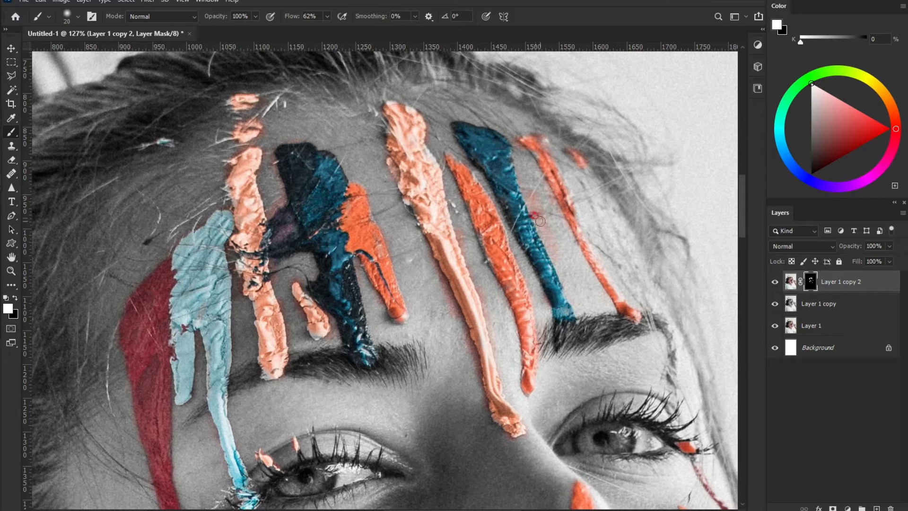
pyautogui.moveTo(581, 173)
pyautogui.mouseDown()
pyautogui.moveTo(622, 276)
pyautogui.moveTo(618, 218)
pyautogui.moveTo(657, 303)
pyautogui.moveTo(668, 282)
pyautogui.mouseUp()
pyautogui.moveTo(671, 342)
pyautogui.mouseDown()
pyautogui.moveTo(662, 385)
pyautogui.moveTo(677, 338)
pyautogui.moveTo(664, 330)
pyautogui.mouseUp()
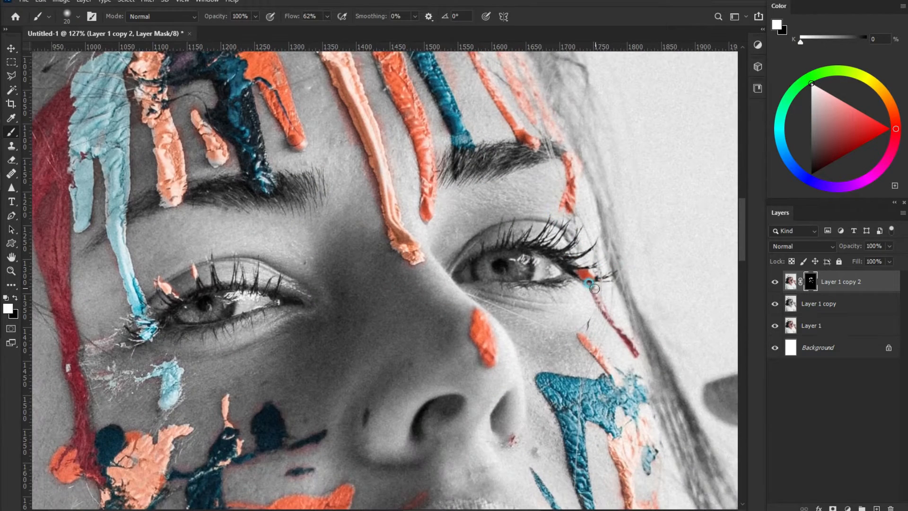
pyautogui.moveTo(594, 288)
pyautogui.mouseDown()
pyautogui.moveTo(600, 268)
pyautogui.moveTo(597, 276)
pyautogui.mouseUp()
pyautogui.moveTo(566, 238); pyautogui.dragTo(576, 249)
pyautogui.moveTo(627, 366); pyautogui.dragTo(563, 235)
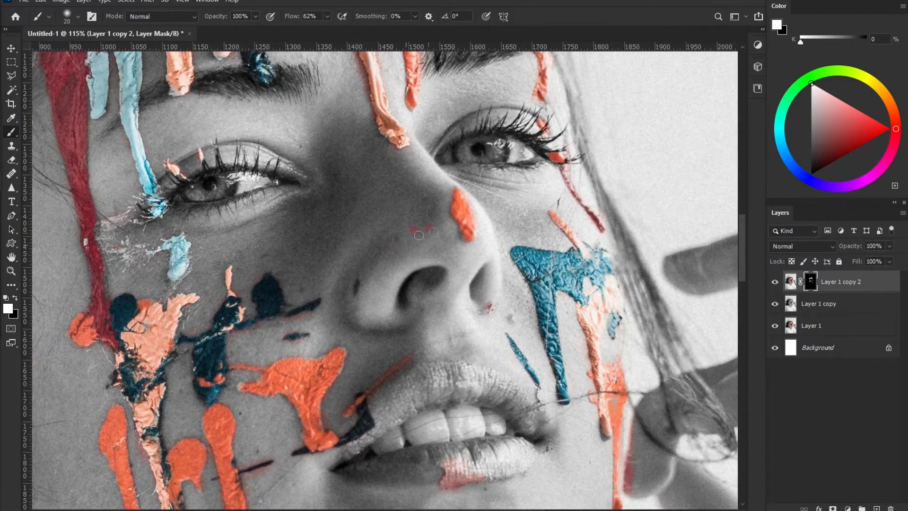
pyautogui.scroll(-8, 449, 279)
pyautogui.moveTo(312, 138); pyautogui.dragTo(322, 243)
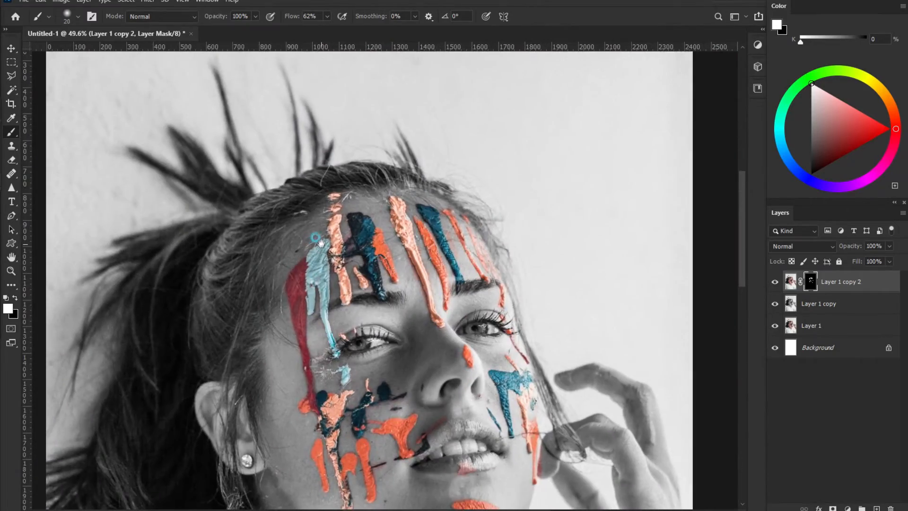
pyautogui.scroll(5, 381, 291)
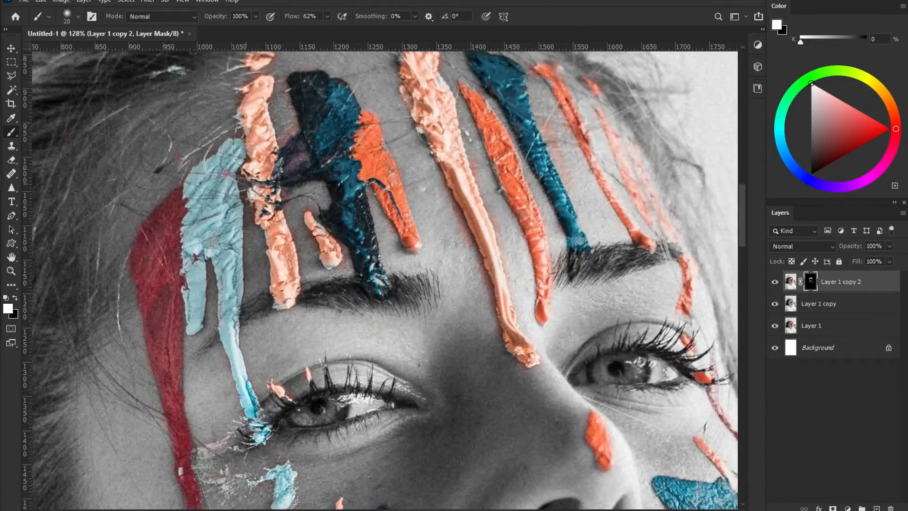
# Step: Paint black on the mask to hide stray cyan and colour beside the blue and salmon drips
pyautogui.click(15, 297)
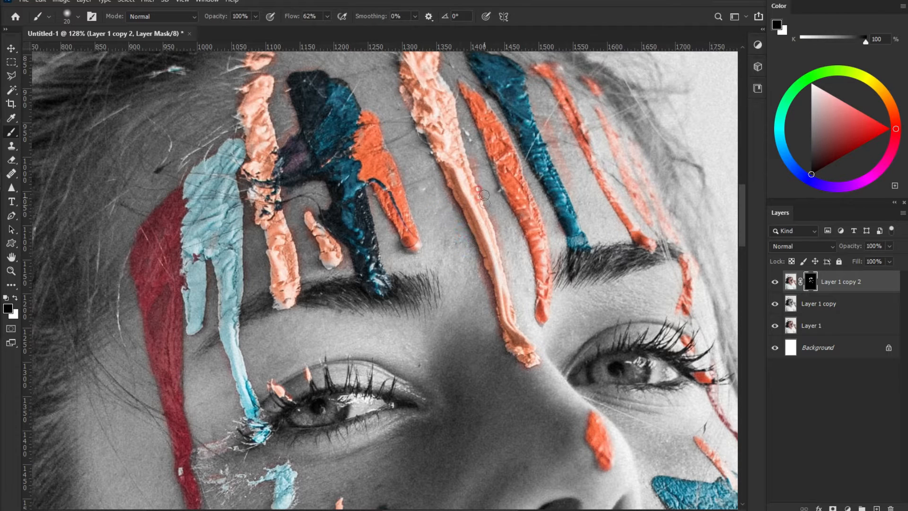
pyautogui.moveTo(486, 189); pyautogui.dragTo(507, 263)
pyautogui.moveTo(556, 136); pyautogui.dragTo(562, 142)
pyautogui.moveTo(538, 112); pyautogui.dragTo(540, 124)
pyautogui.scroll(-5, 369, 274)
pyautogui.moveTo(317, 371); pyautogui.dragTo(280, 191)
pyautogui.scroll(4, 337, 305)
pyautogui.moveTo(537, 287); pyautogui.dragTo(543, 294)
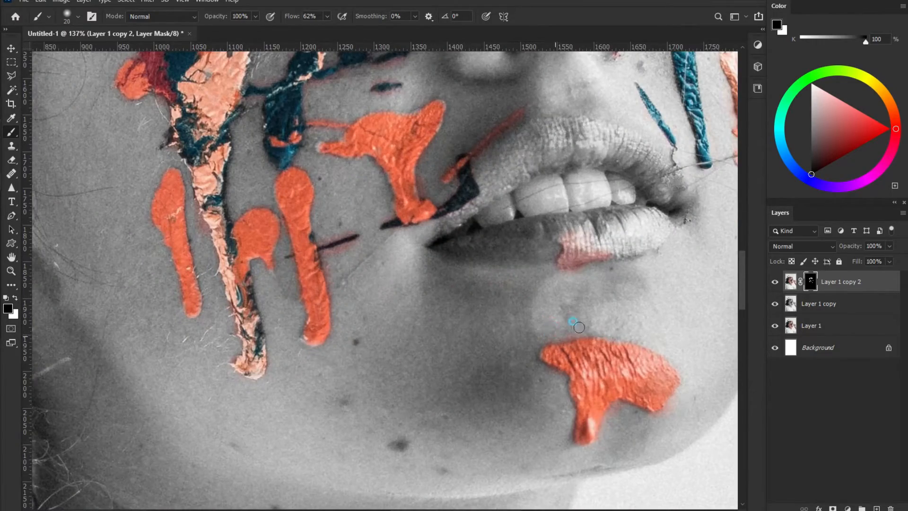
# Step: Zoom out and recentre to check the whole portrait
pyautogui.scroll(-1, 416, 296)
pyautogui.scroll(-2, 416, 291)
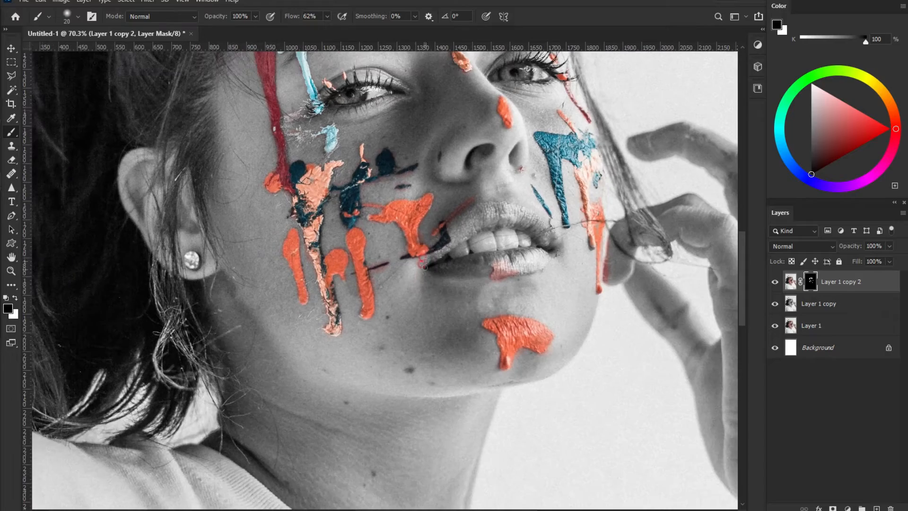
pyautogui.scroll(1, 452, 216)
pyautogui.scroll(2, 454, 217)
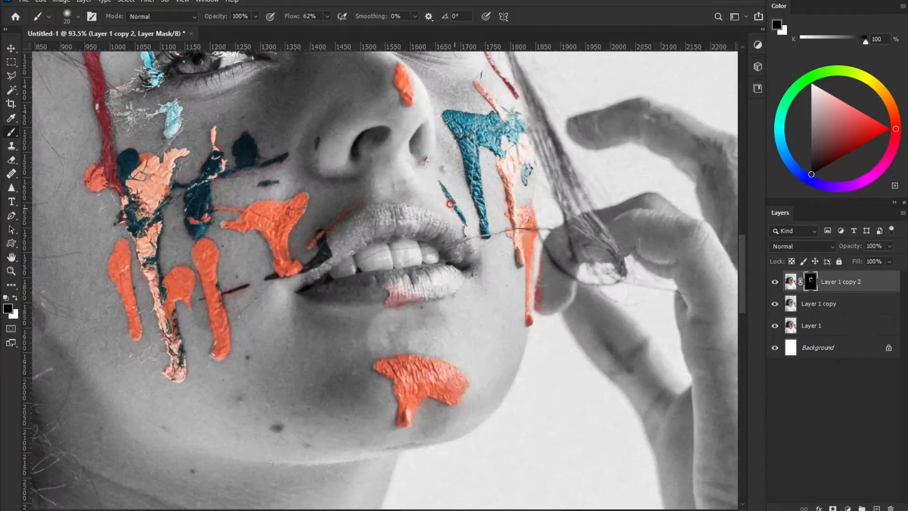
pyautogui.click(456, 204)
pyautogui.scroll(-4, 455, 203)
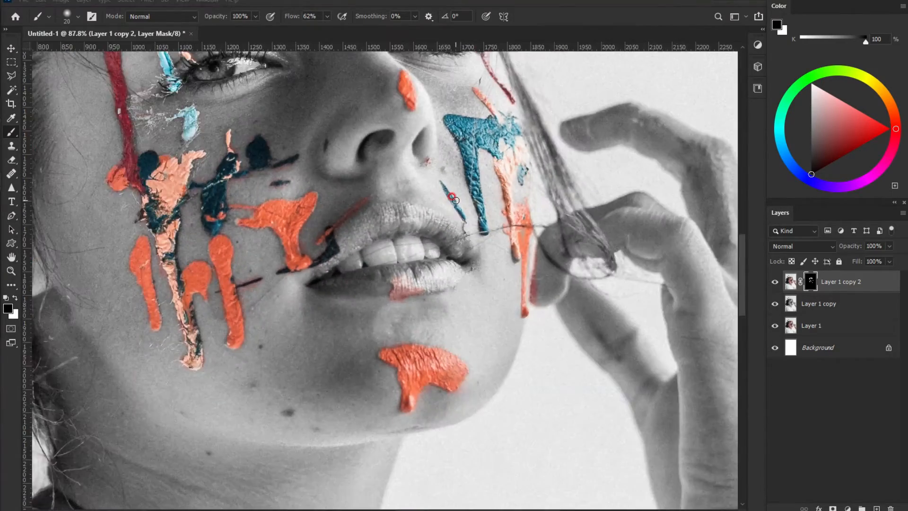
pyautogui.scroll(-2, 454, 195)
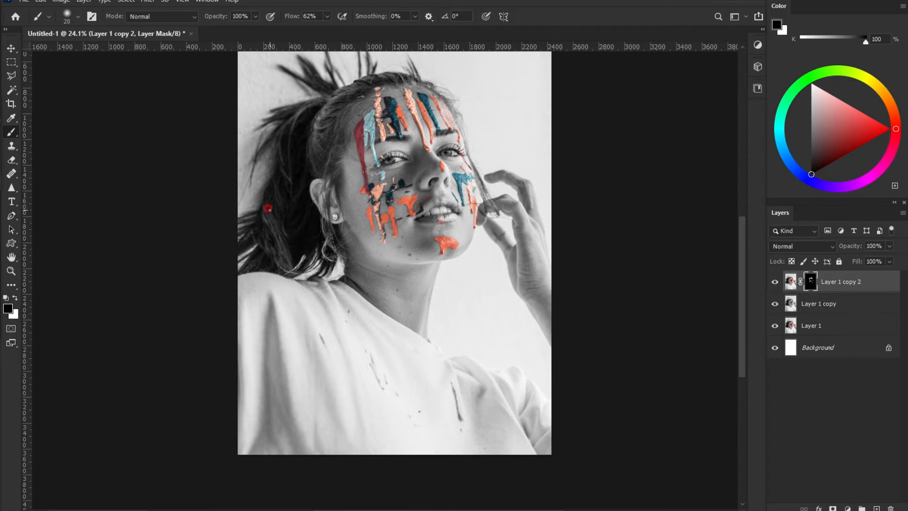
pyautogui.scroll(2, 268, 208)
pyautogui.moveTo(466, 161); pyautogui.dragTo(440, 178)
pyautogui.scroll(1, 428, 200)
pyautogui.scroll(-2, 440, 178)
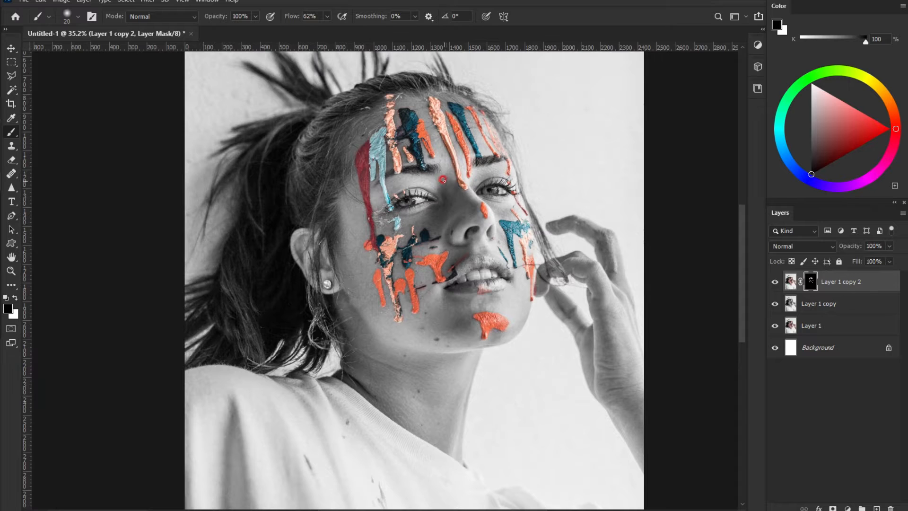
pyautogui.scroll(1, 463, 136)
# Step: Set Layer 1 copy's opacity to 60%
pyautogui.click(829, 304)
pyautogui.click(872, 246)
pyautogui.click(846, 239)
pyautogui.write('60')
pyautogui.press('Return')
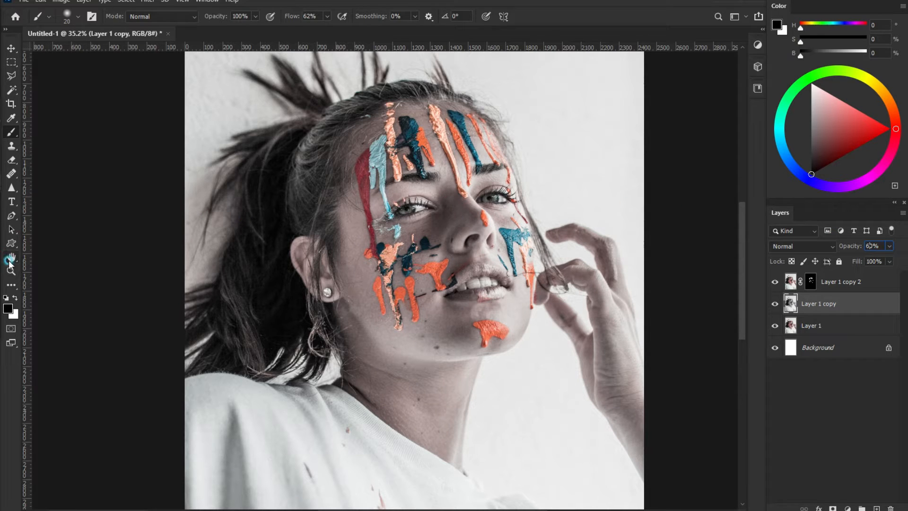
# Step: Create the new document Untitled-2 holding the red-jacket photo
pyautogui.press('h')
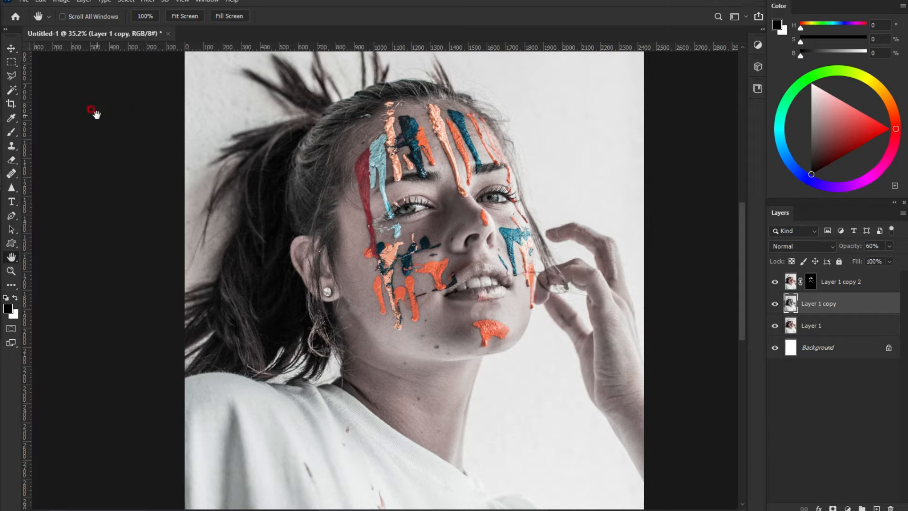
pyautogui.hotkey('ctrl', 'n')
pyautogui.doubleClick(324, 173)
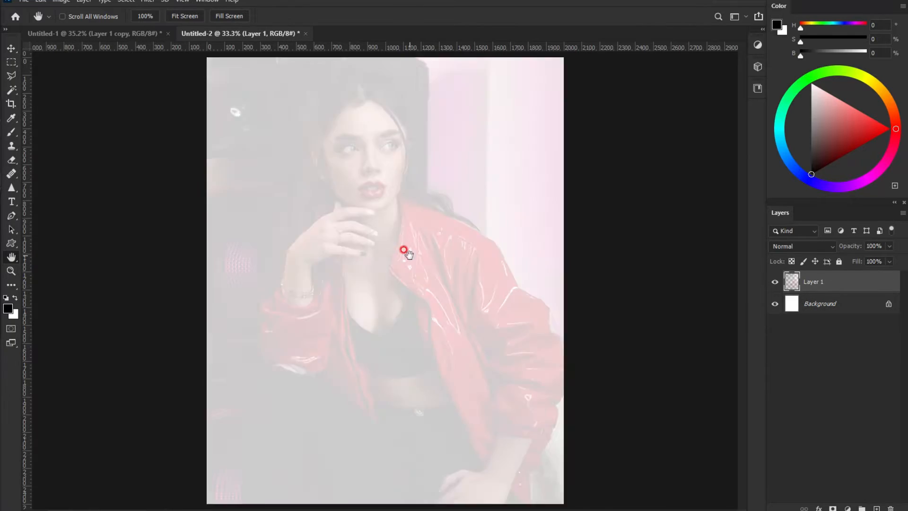
pyautogui.scroll(3, 369, 227)
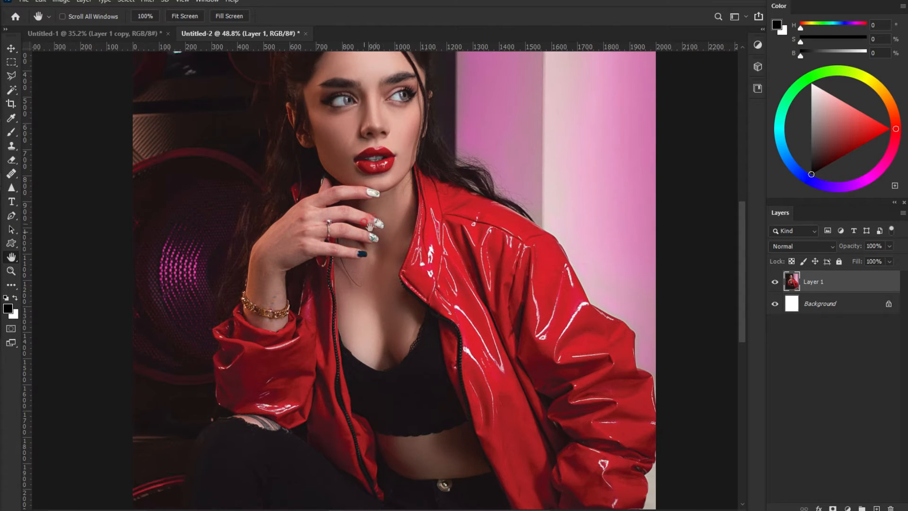
pyautogui.scroll(2, 365, 202)
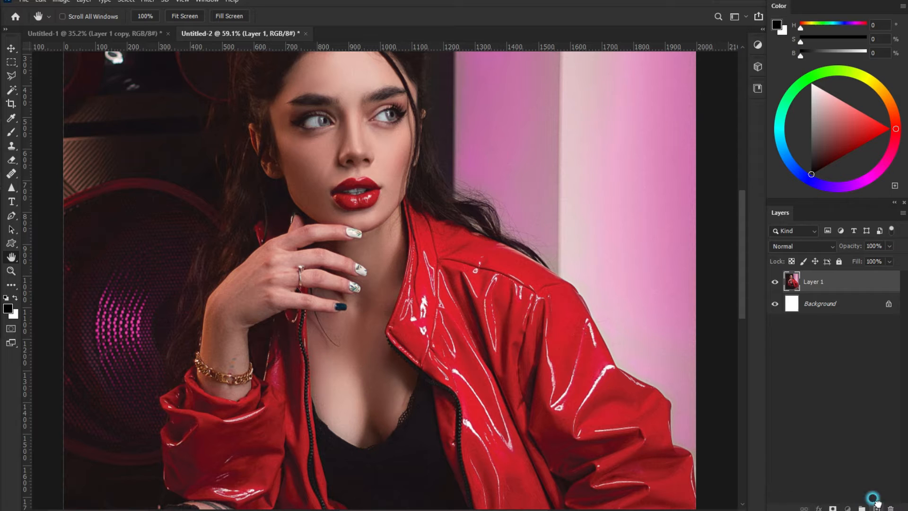
# Step: Duplicate Layer 1 and desaturate it, then add a second colour copy at the top
pyautogui.moveTo(814, 282); pyautogui.dragTo(876, 505)
pyautogui.click(62, 1)
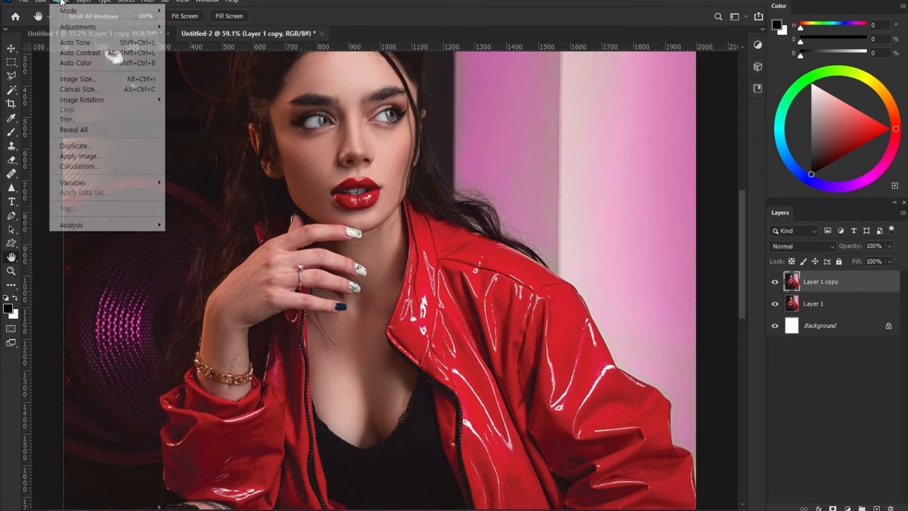
pyautogui.moveTo(118, 26)
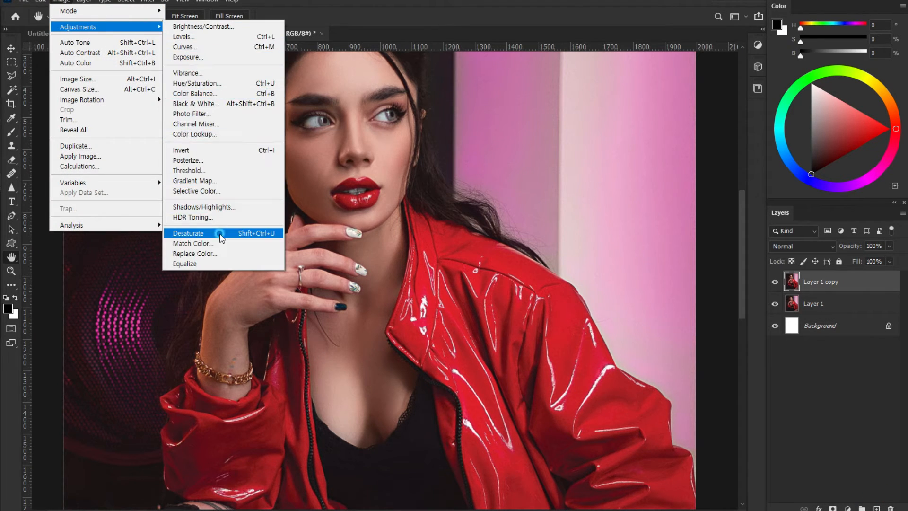
pyautogui.click(217, 233)
pyautogui.moveTo(837, 307); pyautogui.dragTo(876, 504)
pyautogui.moveTo(849, 282); pyautogui.dragTo(852, 282)
# Step: Add a layer mask to Layer 1 copy 2 and invert it to black
pyautogui.click(833, 508)
pyautogui.click(238, 330)
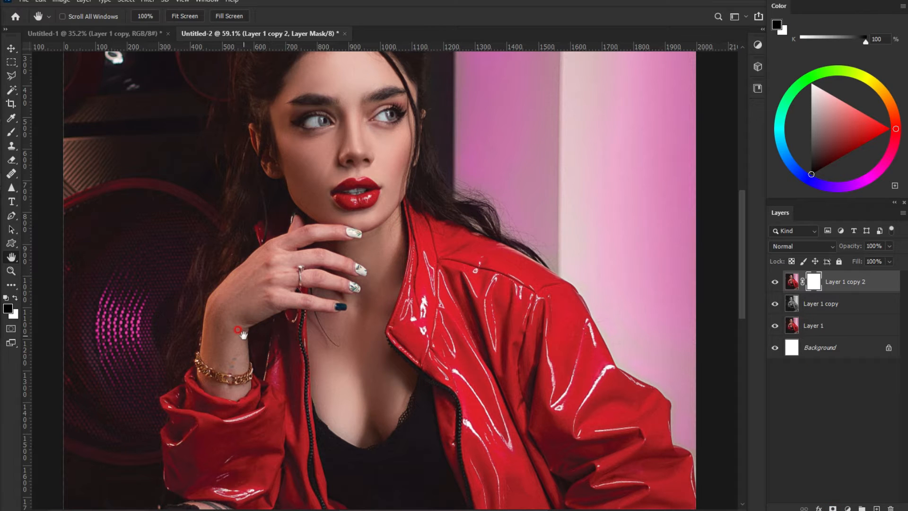
pyautogui.click(788, 285)
pyautogui.hotkey('ctrl', 'i')
pyautogui.scroll(2, 347, 233)
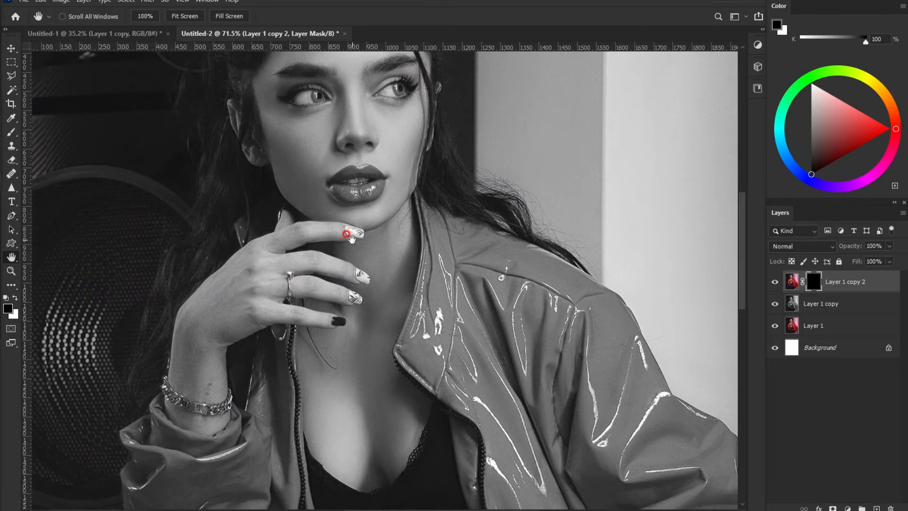
pyautogui.moveTo(358, 161); pyautogui.dragTo(368, 256)
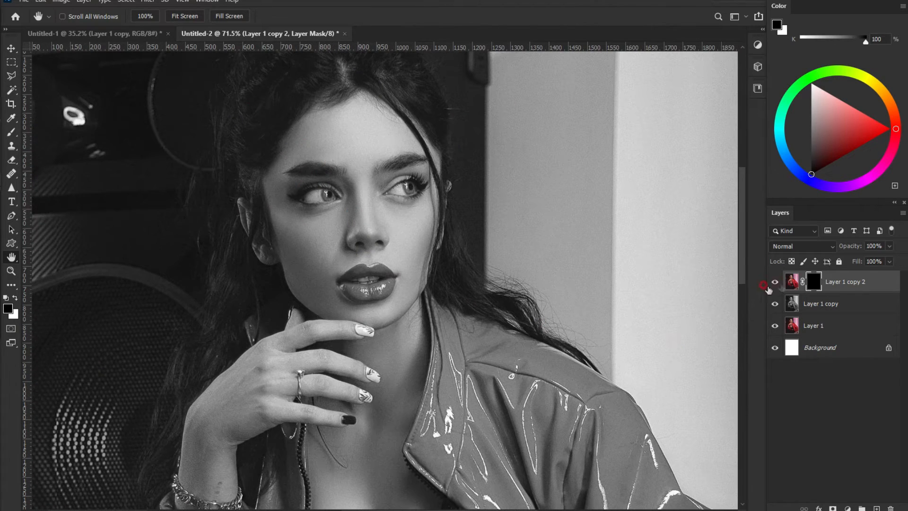
# Step: Toggle the colour and grayscale layers' visibility to compare, then zoom in on the lips
pyautogui.click(770, 281)
pyautogui.click(772, 282)
pyautogui.click(773, 281)
pyautogui.click(772, 282)
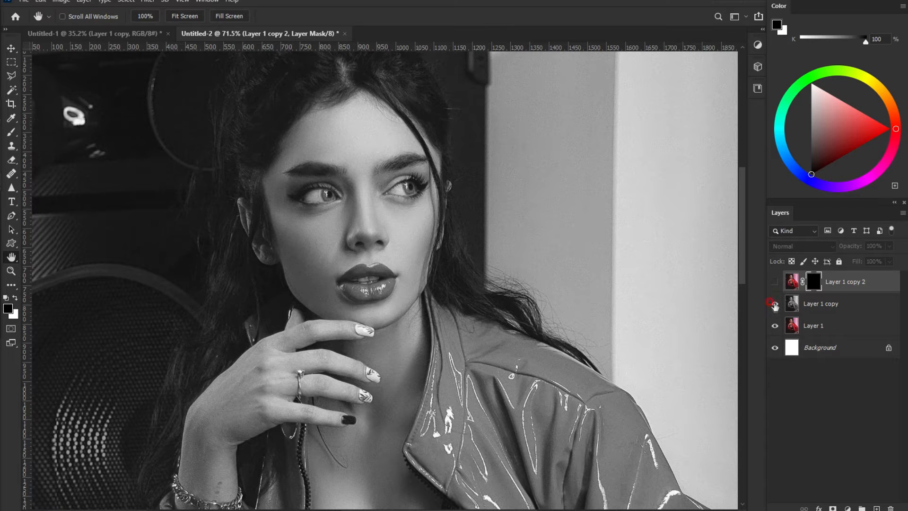
pyautogui.click(774, 305)
pyautogui.click(775, 304)
pyautogui.click(775, 304)
pyautogui.click(774, 304)
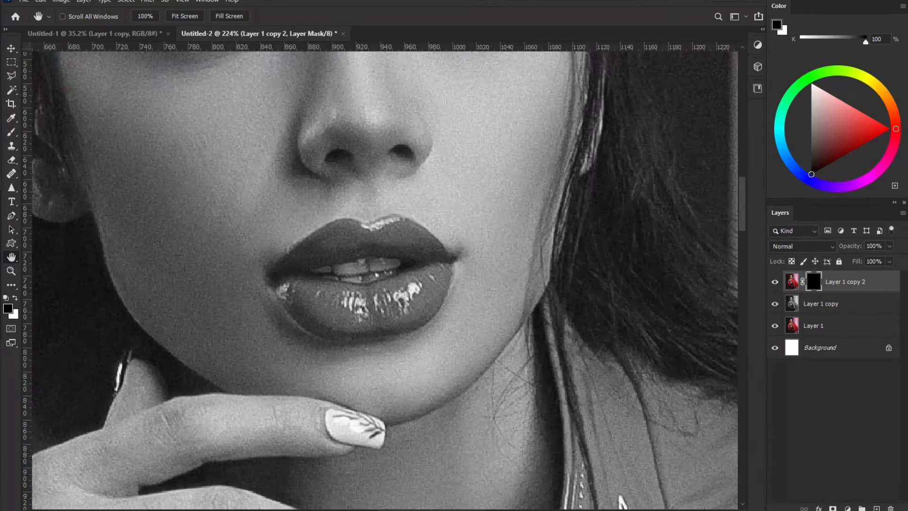
pyautogui.keyDown('alt'); pyautogui.click(322, 248); pyautogui.keyUp('alt')
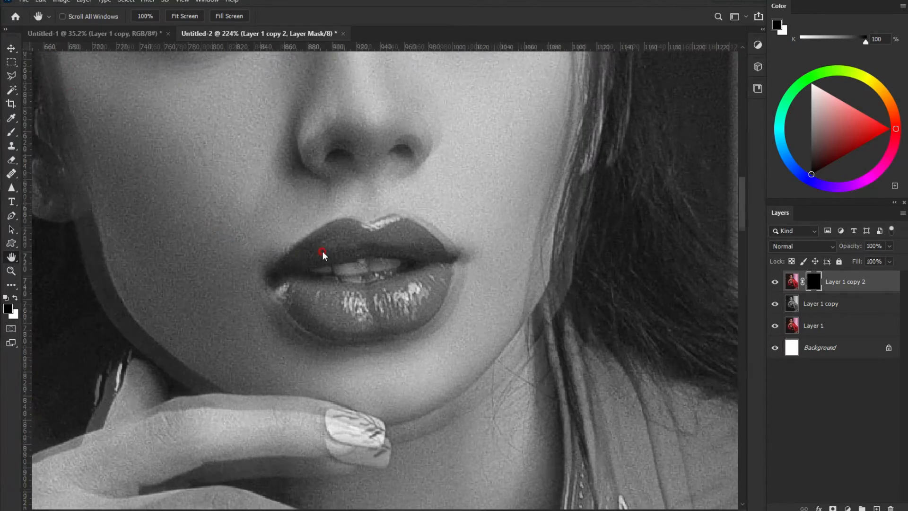
pyautogui.scroll(5, 322, 248)
pyautogui.scroll(-2, 322, 248)
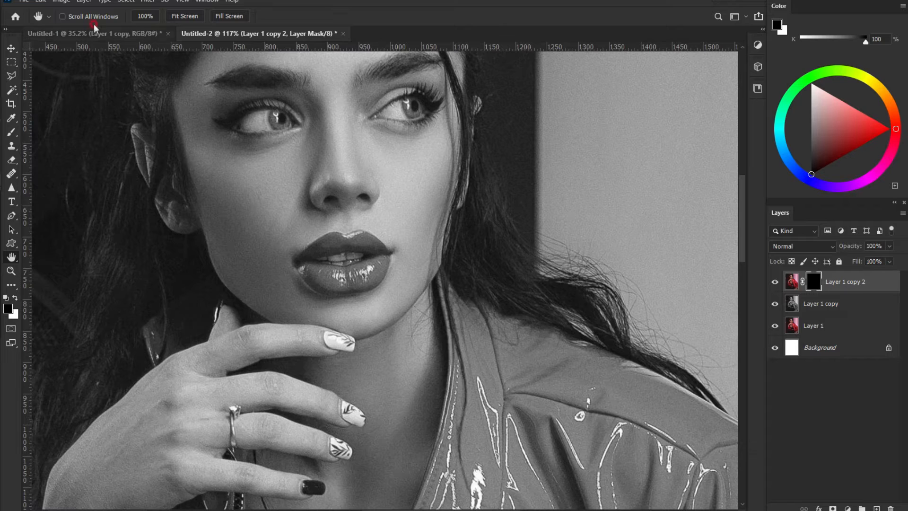
# Step: Pick the Brush tool and a brush preset for painting on the layer mask
pyautogui.click(9, 135)
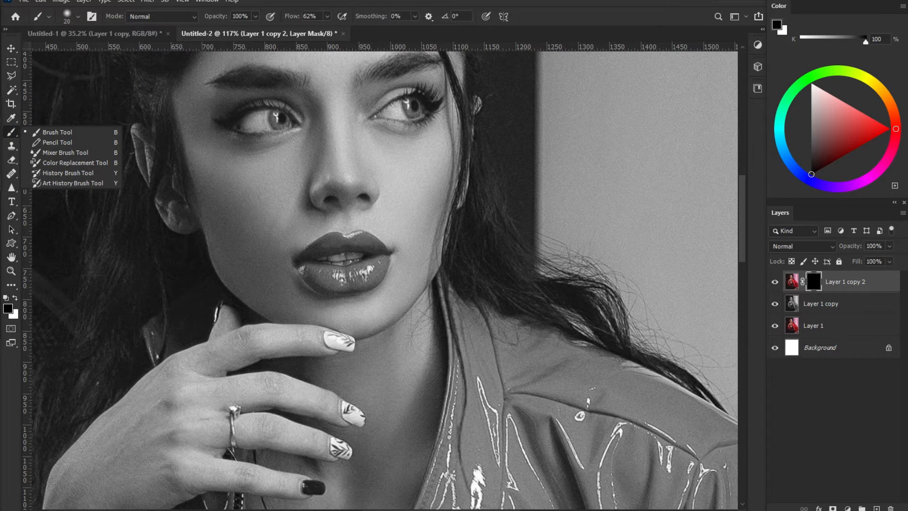
pyautogui.scroll(6, 337, 265)
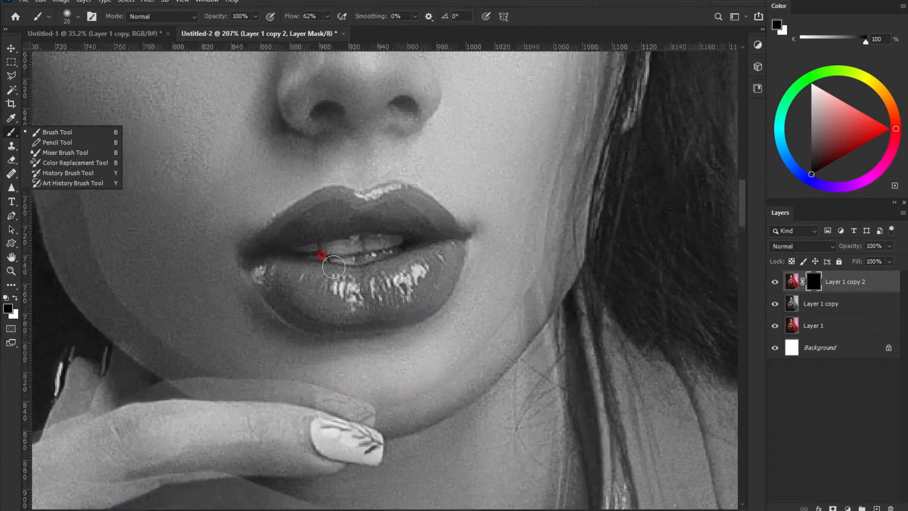
pyautogui.click(263, 251)
pyautogui.click(277, 237)
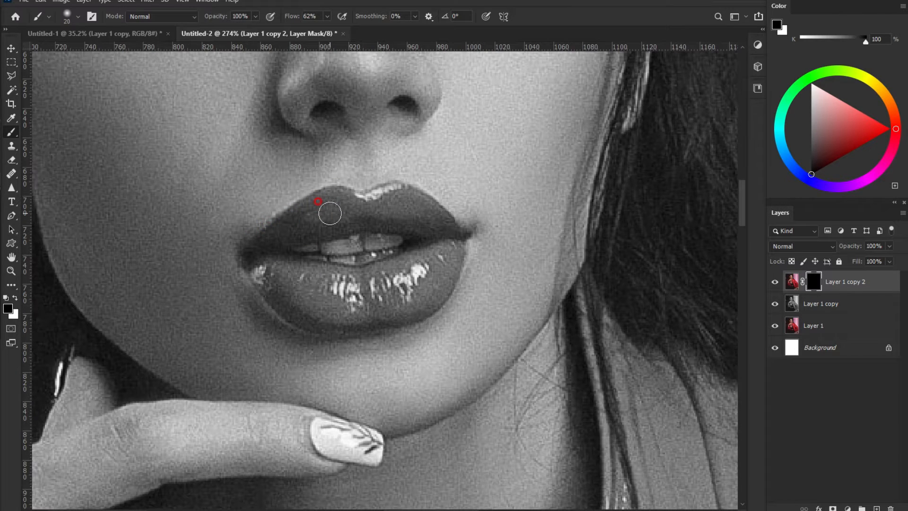
# Step: Paint white over the lips to reveal red, then paint black to clean spill off the skin
pyautogui.click(17, 297)
pyautogui.moveTo(345, 219)
pyautogui.mouseDown()
pyautogui.moveTo(276, 242)
pyautogui.moveTo(314, 211)
pyautogui.moveTo(326, 220)
pyautogui.moveTo(318, 213)
pyautogui.moveTo(340, 200)
pyautogui.moveTo(403, 223)
pyautogui.moveTo(423, 218)
pyautogui.moveTo(443, 232)
pyautogui.moveTo(418, 292)
pyautogui.moveTo(427, 300)
pyautogui.moveTo(420, 309)
pyautogui.moveTo(461, 243)
pyautogui.moveTo(412, 256)
pyautogui.moveTo(413, 271)
pyautogui.moveTo(359, 280)
pyautogui.moveTo(285, 270)
pyautogui.moveTo(306, 270)
pyautogui.moveTo(279, 288)
pyautogui.moveTo(261, 271)
pyautogui.moveTo(315, 308)
pyautogui.moveTo(391, 311)
pyautogui.moveTo(332, 320)
pyautogui.moveTo(281, 294)
pyautogui.mouseUp()
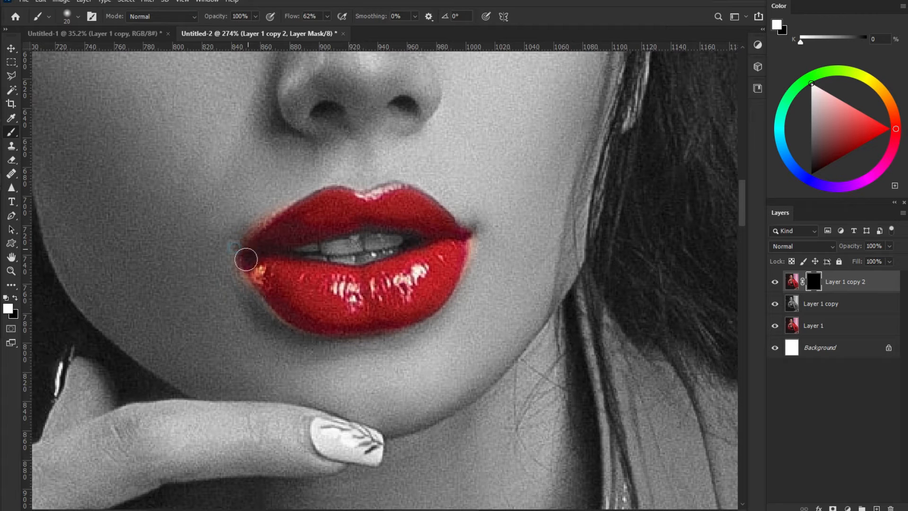
pyautogui.click(16, 298)
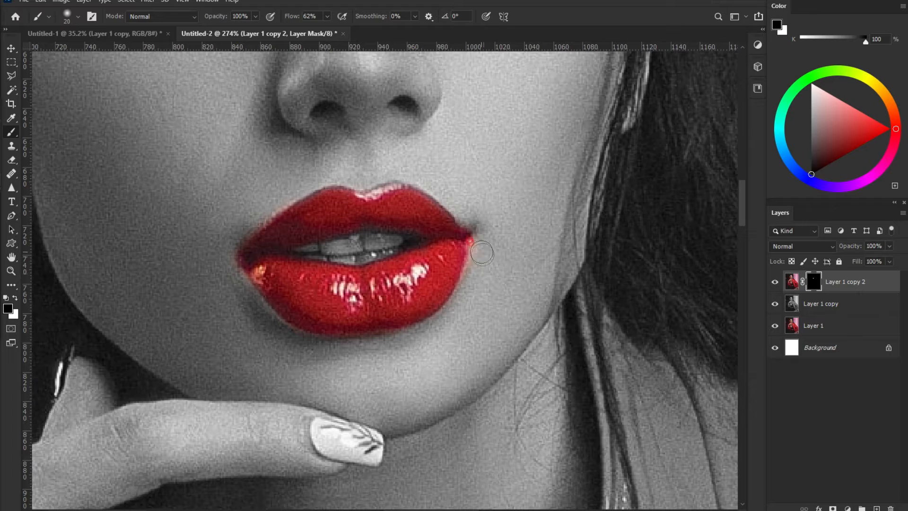
pyautogui.moveTo(500, 354); pyautogui.dragTo(301, 169)
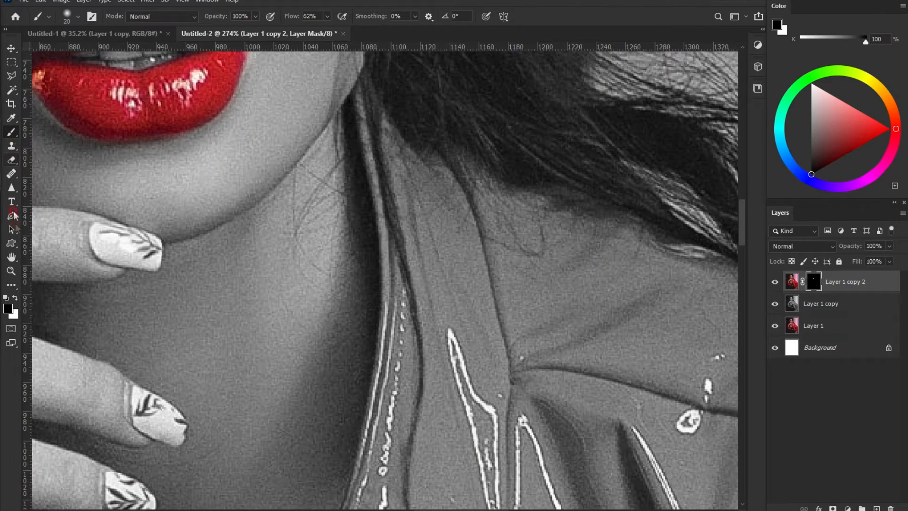
# Step: With white and a 15 px brush, paint red back along the collar, hair edge and shoulder
pyautogui.click(17, 296)
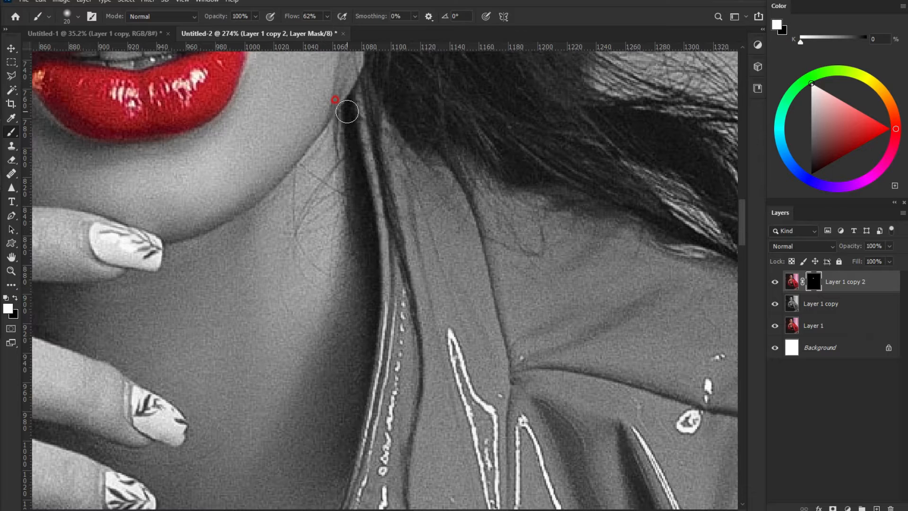
pyautogui.press('[')
pyautogui.moveTo(358, 93)
pyautogui.mouseDown()
pyautogui.moveTo(385, 265)
pyautogui.moveTo(375, 251)
pyautogui.moveTo(395, 340)
pyautogui.moveTo(402, 331)
pyautogui.mouseUp()
pyautogui.moveTo(387, 140)
pyautogui.mouseDown()
pyautogui.moveTo(412, 199)
pyautogui.moveTo(396, 141)
pyautogui.moveTo(419, 255)
pyautogui.moveTo(437, 275)
pyautogui.moveTo(416, 223)
pyautogui.moveTo(433, 319)
pyautogui.mouseUp()
pyautogui.moveTo(400, 168); pyautogui.dragTo(412, 149)
pyautogui.moveTo(446, 174)
pyautogui.mouseDown()
pyautogui.moveTo(479, 195)
pyautogui.moveTo(459, 163)
pyautogui.moveTo(483, 187)
pyautogui.moveTo(432, 171)
pyautogui.moveTo(502, 220)
pyautogui.moveTo(489, 179)
pyautogui.moveTo(511, 210)
pyautogui.moveTo(540, 204)
pyautogui.moveTo(580, 229)
pyautogui.moveTo(543, 198)
pyautogui.moveTo(504, 198)
pyautogui.moveTo(615, 228)
pyautogui.moveTo(591, 226)
pyautogui.moveTo(600, 222)
pyautogui.moveTo(534, 215)
pyautogui.moveTo(568, 215)
pyautogui.moveTo(694, 262)
pyautogui.moveTo(694, 253)
pyautogui.moveTo(656, 256)
pyautogui.moveTo(668, 204)
pyautogui.moveTo(733, 222)
pyautogui.moveTo(683, 216)
pyautogui.moveTo(709, 225)
pyautogui.mouseUp()
pyautogui.moveTo(500, 234)
pyautogui.mouseDown()
pyautogui.moveTo(486, 202)
pyautogui.moveTo(505, 219)
pyautogui.moveTo(490, 220)
pyautogui.moveTo(608, 244)
pyautogui.moveTo(585, 255)
pyautogui.moveTo(698, 263)
pyautogui.moveTo(613, 257)
pyautogui.moveTo(623, 250)
pyautogui.moveTo(575, 264)
pyautogui.moveTo(439, 252)
pyautogui.moveTo(442, 213)
pyautogui.moveTo(508, 227)
pyautogui.moveTo(492, 246)
pyautogui.moveTo(465, 225)
pyautogui.moveTo(493, 218)
pyautogui.moveTo(461, 202)
pyautogui.moveTo(483, 241)
pyautogui.moveTo(540, 251)
pyautogui.moveTo(530, 257)
pyautogui.moveTo(544, 231)
pyautogui.moveTo(532, 261)
pyautogui.moveTo(448, 282)
pyautogui.moveTo(453, 287)
pyautogui.moveTo(443, 257)
pyautogui.moveTo(486, 266)
pyautogui.moveTo(460, 283)
pyautogui.moveTo(440, 319)
pyautogui.moveTo(434, 300)
pyautogui.moveTo(468, 247)
pyautogui.moveTo(532, 275)
pyautogui.moveTo(461, 269)
pyautogui.moveTo(417, 212)
pyautogui.moveTo(426, 242)
pyautogui.moveTo(463, 265)
pyautogui.moveTo(441, 243)
pyautogui.mouseUp()
pyautogui.moveTo(657, 247)
pyautogui.mouseDown()
pyautogui.moveTo(363, 219)
pyautogui.moveTo(321, 203)
pyautogui.mouseUp()
pyautogui.moveTo(447, 261)
pyautogui.mouseDown()
pyautogui.moveTo(534, 287)
pyautogui.moveTo(410, 234)
pyautogui.moveTo(434, 239)
pyautogui.moveTo(351, 195)
pyautogui.moveTo(269, 176)
pyautogui.moveTo(257, 160)
pyautogui.moveTo(270, 178)
pyautogui.moveTo(255, 181)
pyautogui.moveTo(438, 258)
pyautogui.moveTo(293, 199)
pyautogui.moveTo(385, 247)
pyautogui.moveTo(472, 271)
pyautogui.moveTo(463, 253)
pyautogui.moveTo(575, 301)
pyautogui.moveTo(643, 353)
pyautogui.moveTo(607, 330)
pyautogui.moveTo(444, 274)
pyautogui.mouseUp()
pyautogui.moveTo(586, 330)
pyautogui.mouseDown()
pyautogui.moveTo(384, 166)
pyautogui.moveTo(114, 94)
pyautogui.mouseUp()
# Step: Start a Polygonal Lasso outline down the jacket's shoulder edge
pyautogui.press('l')
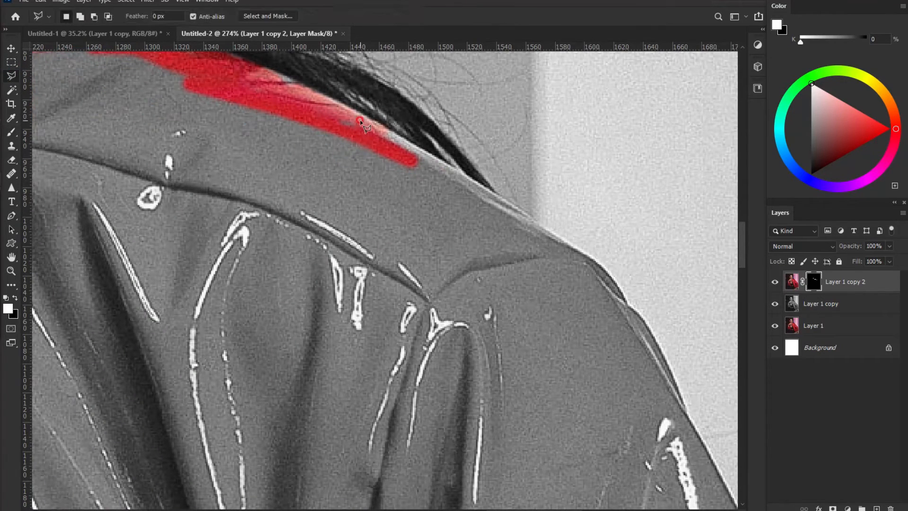
pyautogui.click(364, 117)
pyautogui.click(575, 249)
pyautogui.click(642, 323)
pyautogui.click(674, 377)
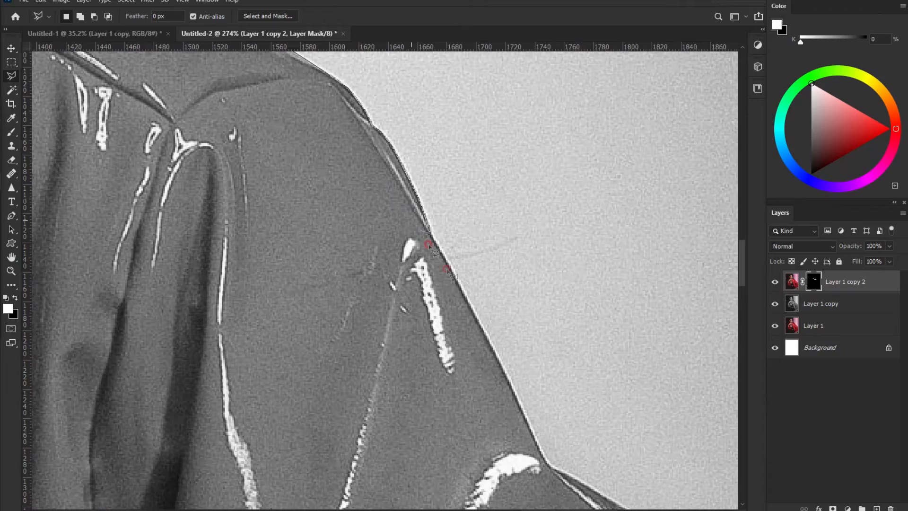
pyautogui.click(479, 323)
pyautogui.click(535, 439)
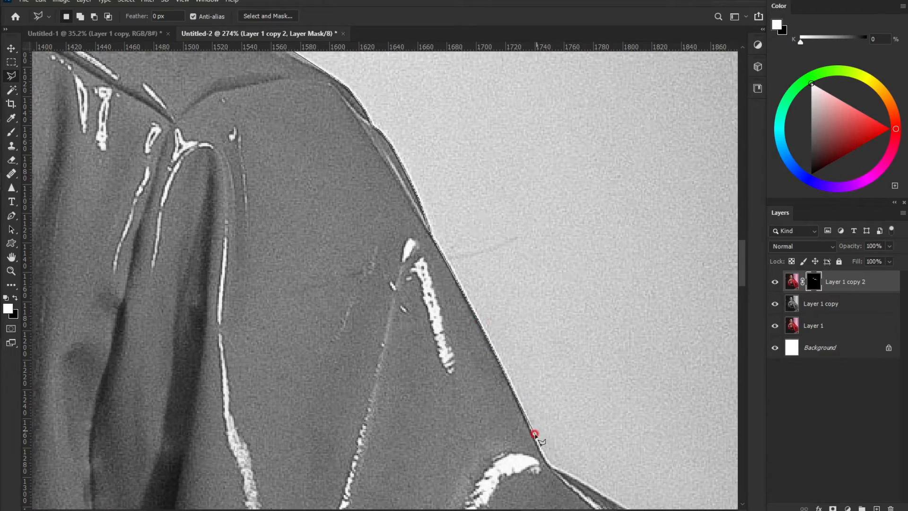
pyautogui.click(546, 461)
# Step: Continue the lasso outline up the collar and along the hair edge
pyautogui.moveTo(300, 350); pyautogui.dragTo(737, 320)
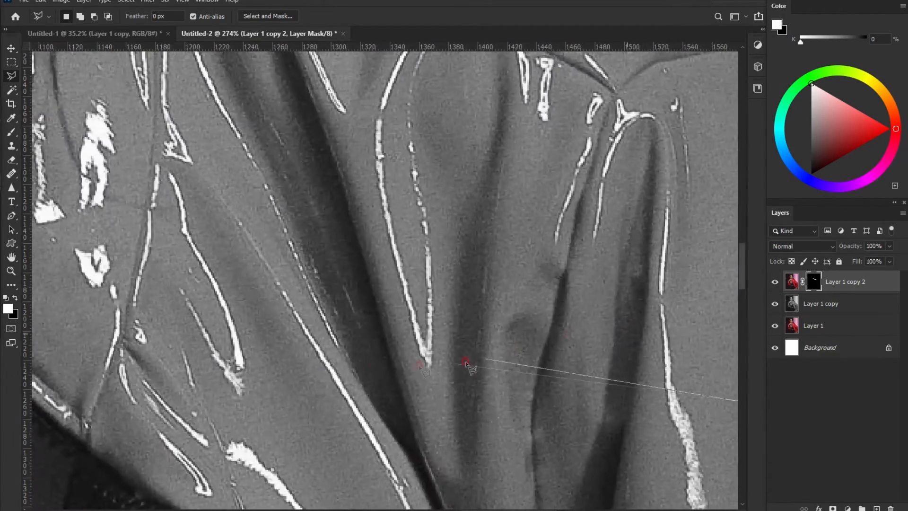
pyautogui.click(224, 371)
pyautogui.moveTo(122, 283); pyautogui.dragTo(446, 219)
pyautogui.moveTo(280, 252); pyautogui.dragTo(271, 260)
pyautogui.click(244, 217)
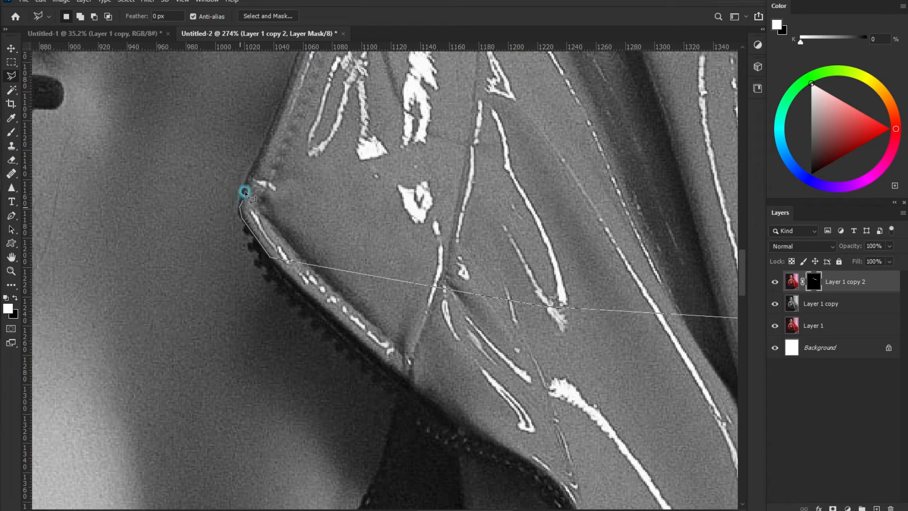
pyautogui.moveTo(270, 126); pyautogui.dragTo(270, 255)
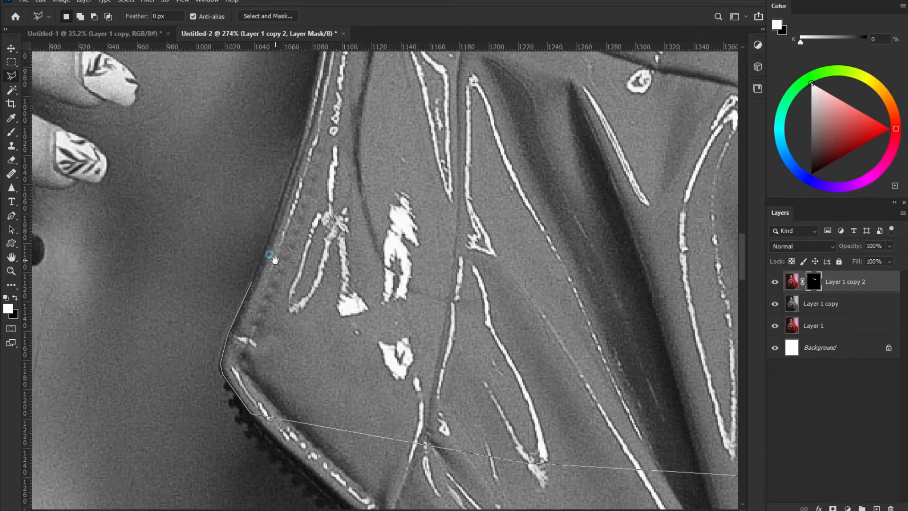
pyautogui.click(317, 82)
pyautogui.moveTo(317, 80); pyautogui.dragTo(326, 242)
pyautogui.click(336, 168)
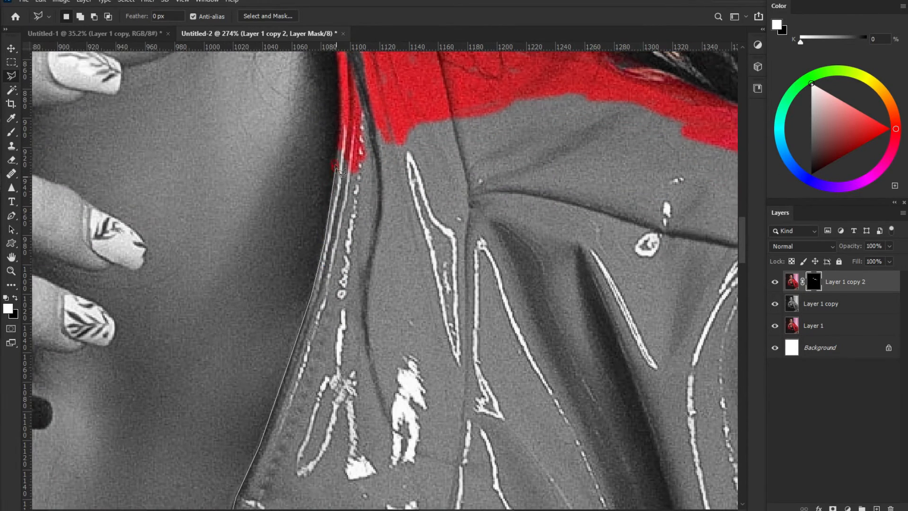
pyautogui.click(348, 104)
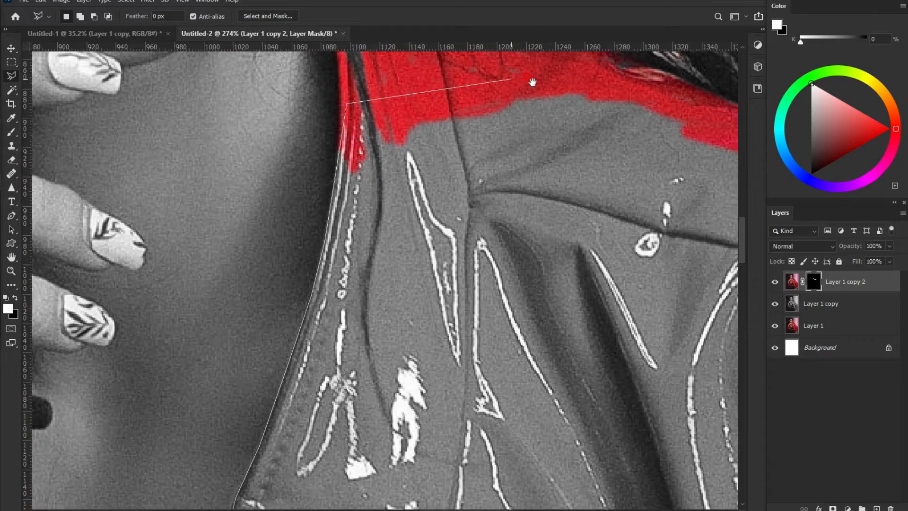
pyautogui.moveTo(533, 83); pyautogui.dragTo(298, 121)
pyautogui.click(278, 118)
pyautogui.click(389, 121)
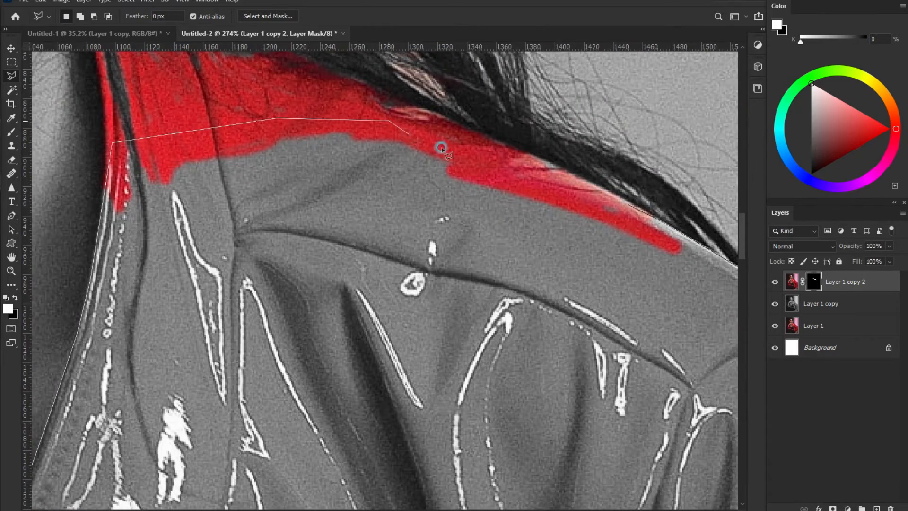
# Step: Close the selection, fill it white on the mask to reveal red, and deselect
pyautogui.doubleClick(627, 204)
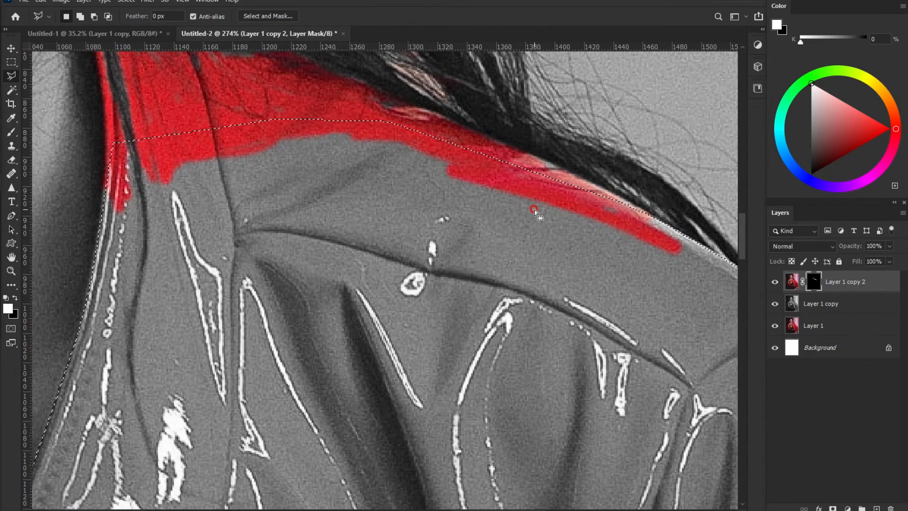
pyautogui.hotkey('alt', 'BackSpace')
pyautogui.hotkey('ctrl', 'd')
pyautogui.moveTo(430, 303); pyautogui.dragTo(463, 104)
pyautogui.moveTo(233, 411); pyautogui.dragTo(317, 162)
# Step: Begin a Polygonal Lasso outline tracing down the lower jacket edge
pyautogui.click(143, 189)
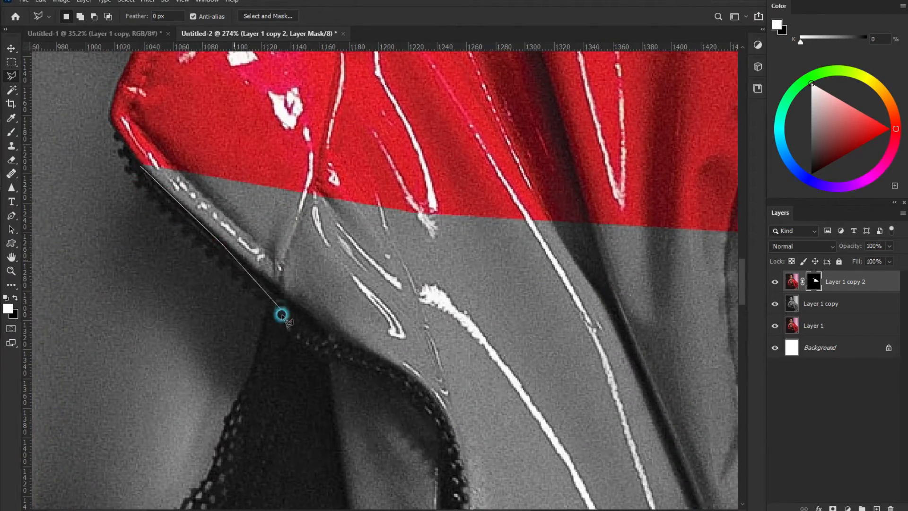
pyautogui.click(350, 346)
pyautogui.click(392, 362)
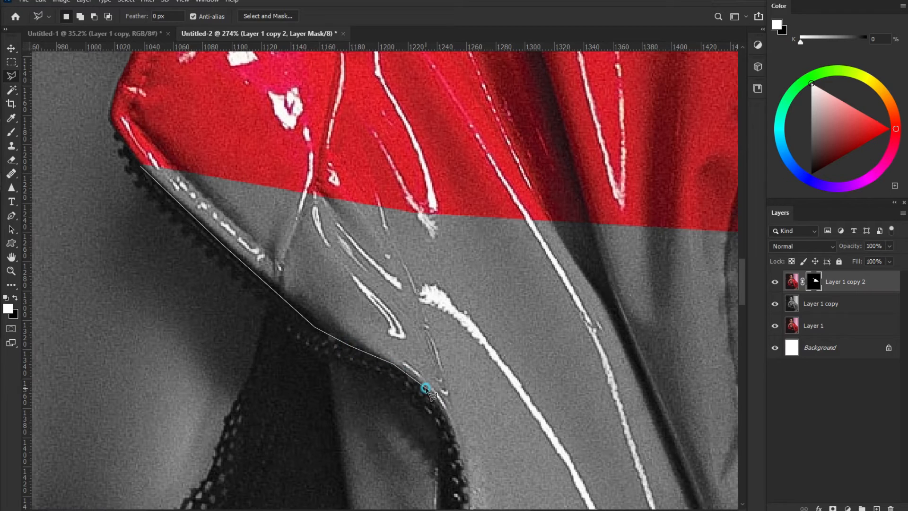
pyautogui.moveTo(447, 429); pyautogui.dragTo(405, 177)
pyautogui.click(419, 220)
pyautogui.click(416, 339)
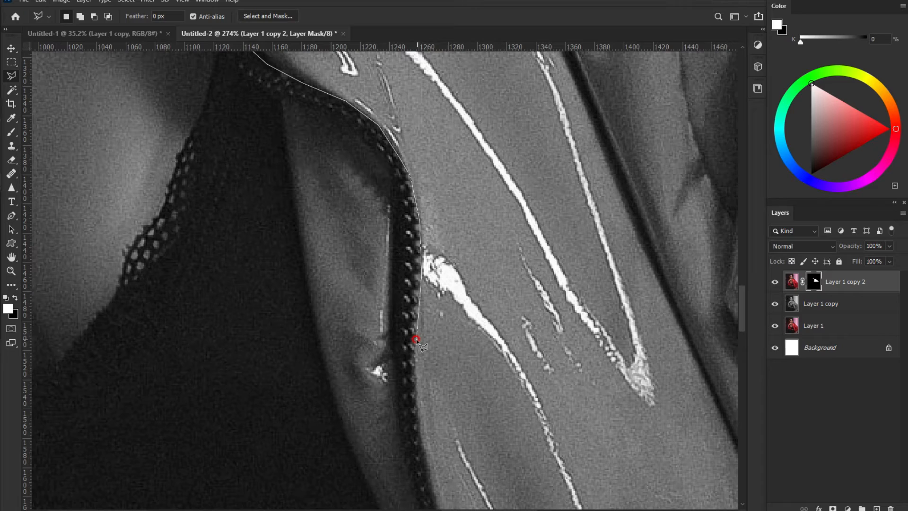
pyautogui.moveTo(416, 399); pyautogui.dragTo(372, 136)
pyautogui.click(377, 188)
pyautogui.click(405, 330)
pyautogui.click(426, 416)
pyautogui.moveTo(429, 437); pyautogui.dragTo(332, 177)
pyautogui.click(349, 227)
pyautogui.click(407, 355)
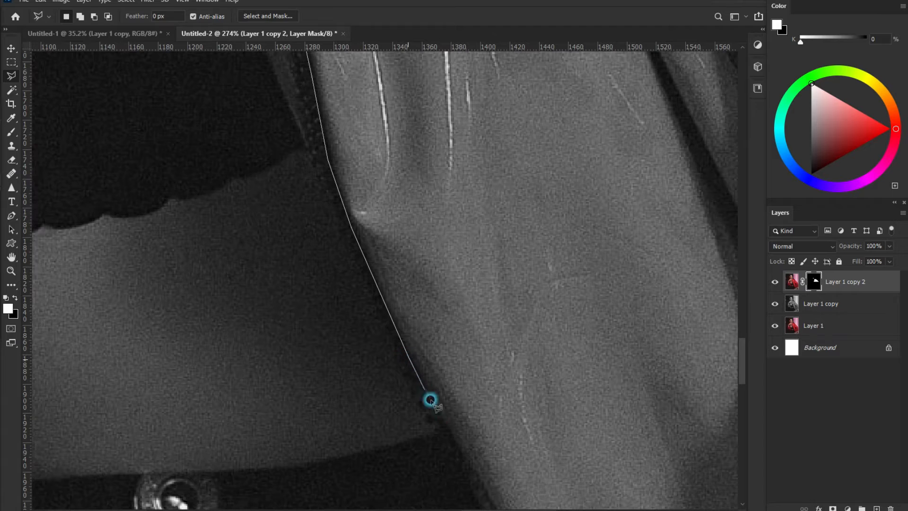
pyautogui.click(461, 450)
pyautogui.moveTo(448, 432); pyautogui.dragTo(296, 143)
pyautogui.click(350, 234)
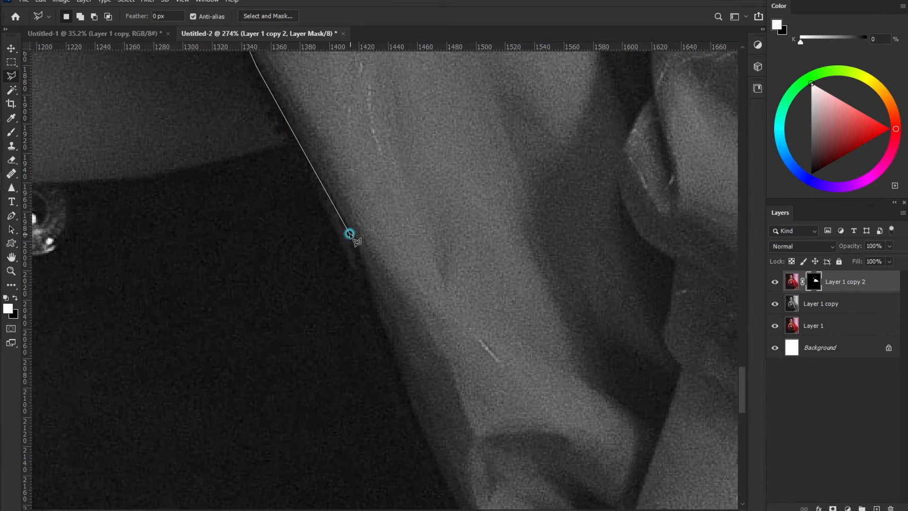
pyautogui.moveTo(399, 375); pyautogui.dragTo(335, 85)
pyautogui.click(380, 193)
pyautogui.click(482, 345)
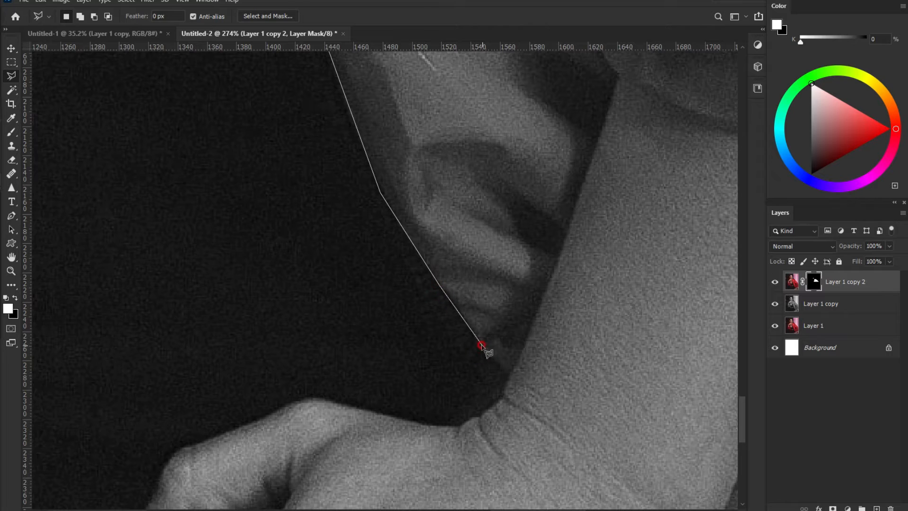
pyautogui.click(507, 375)
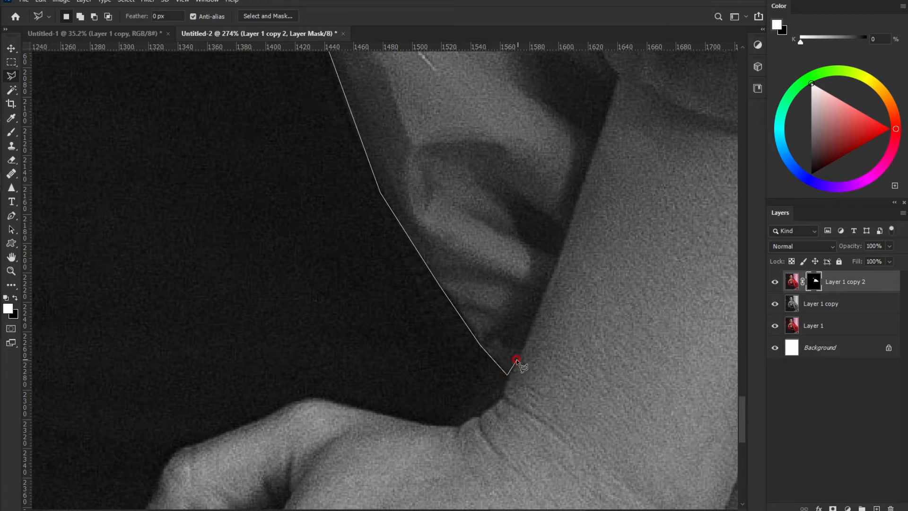
# Step: Extend the outline along the sleeve edge to below the image bottom
pyautogui.click(566, 231)
pyautogui.click(621, 79)
pyautogui.moveTo(583, 125); pyautogui.dragTo(478, 335)
pyautogui.click(533, 297)
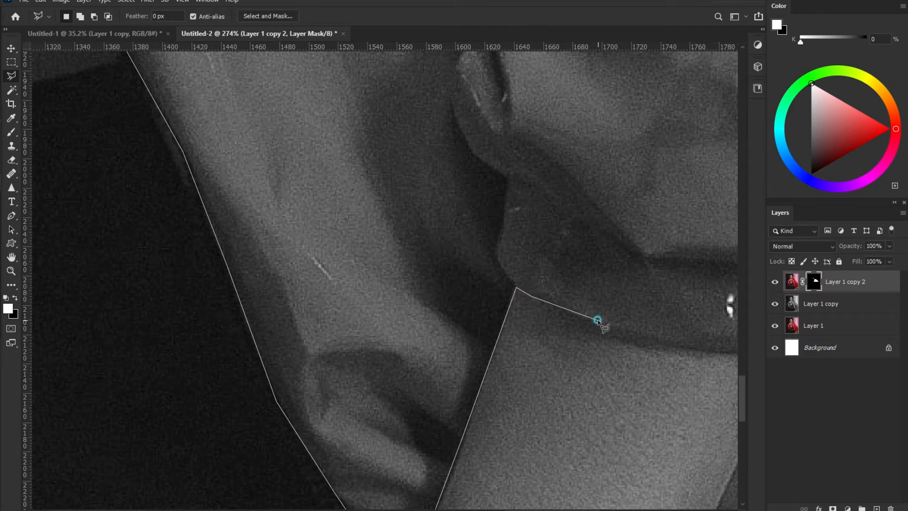
pyautogui.moveTo(675, 339); pyautogui.dragTo(448, 324)
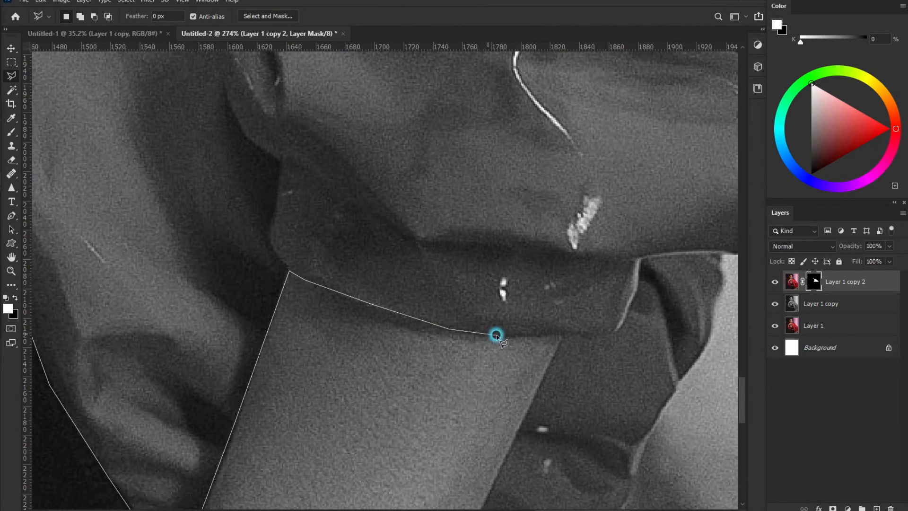
pyautogui.click(497, 335)
pyautogui.moveTo(544, 376); pyautogui.dragTo(549, 190)
pyautogui.click(463, 370)
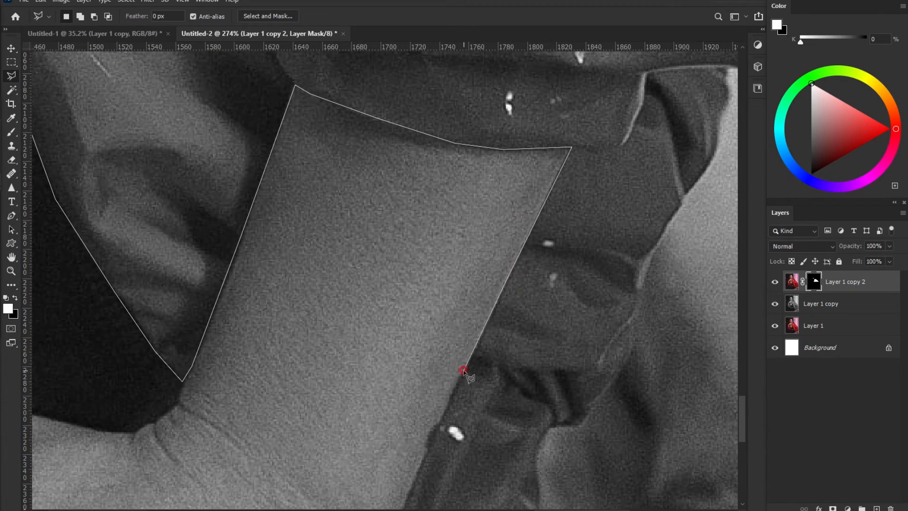
pyautogui.moveTo(428, 430); pyautogui.dragTo(486, 156)
pyautogui.click(458, 237)
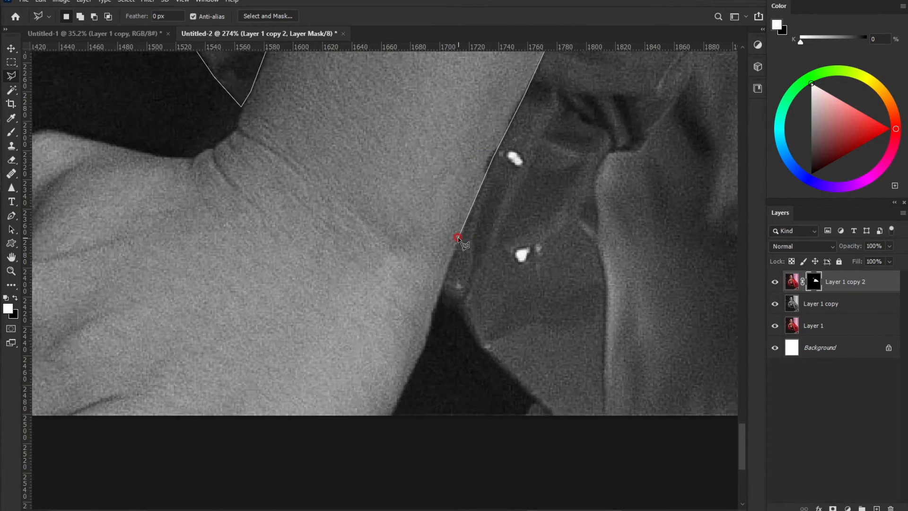
pyautogui.click(443, 284)
pyautogui.click(533, 396)
pyautogui.click(525, 420)
pyautogui.click(654, 445)
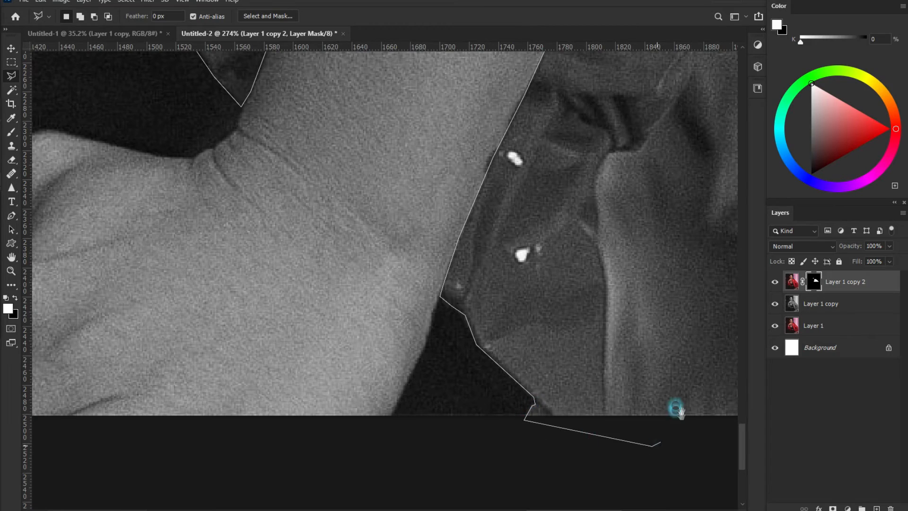
pyautogui.moveTo(675, 418); pyautogui.dragTo(314, 365)
pyautogui.click(520, 405)
# Step: Carry the outline past the lower-right corner and back up the jacket edge
pyautogui.click(563, 212)
pyautogui.moveTo(572, 136); pyautogui.dragTo(554, 438)
pyautogui.moveTo(563, 253); pyautogui.dragTo(584, 101)
pyautogui.moveTo(532, 333); pyautogui.dragTo(550, 94)
pyautogui.moveTo(488, 78); pyautogui.dragTo(496, 326)
pyautogui.moveTo(513, 218); pyautogui.dragTo(519, 61)
pyautogui.click(609, 268)
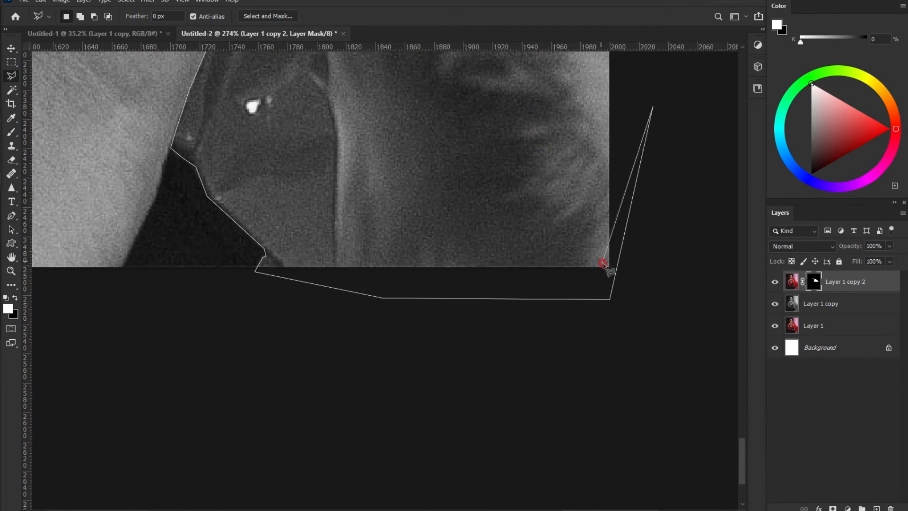
pyautogui.click(349, 275)
pyautogui.click(335, 270)
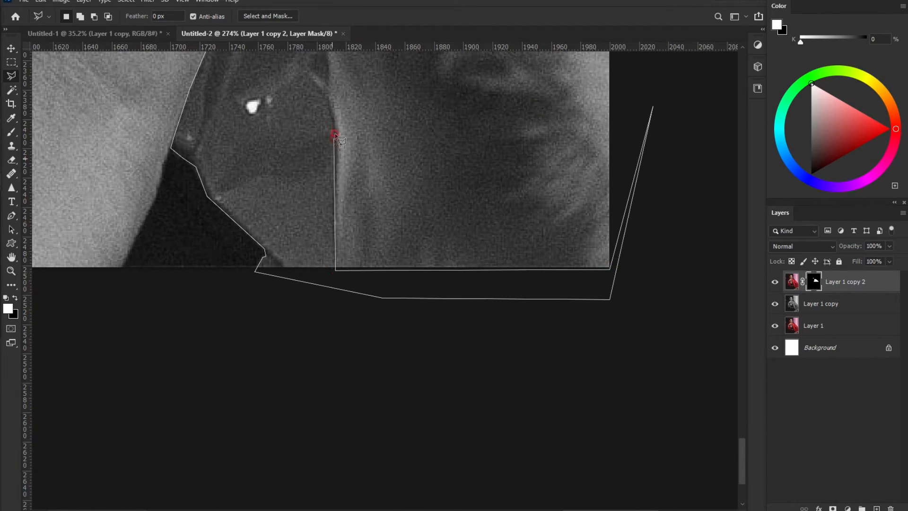
pyautogui.click(328, 76)
pyautogui.moveTo(342, 128); pyautogui.dragTo(352, 360)
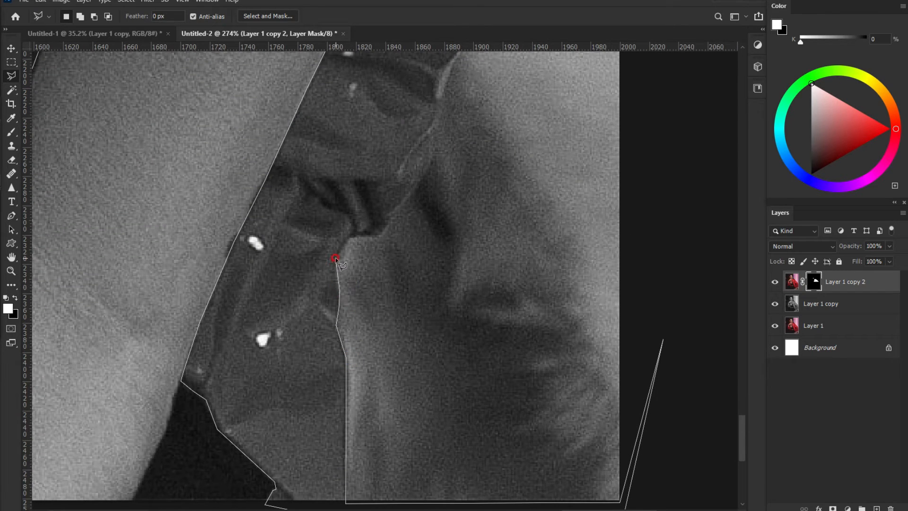
pyautogui.click(431, 164)
pyautogui.moveTo(444, 101); pyautogui.dragTo(413, 307)
pyautogui.click(420, 280)
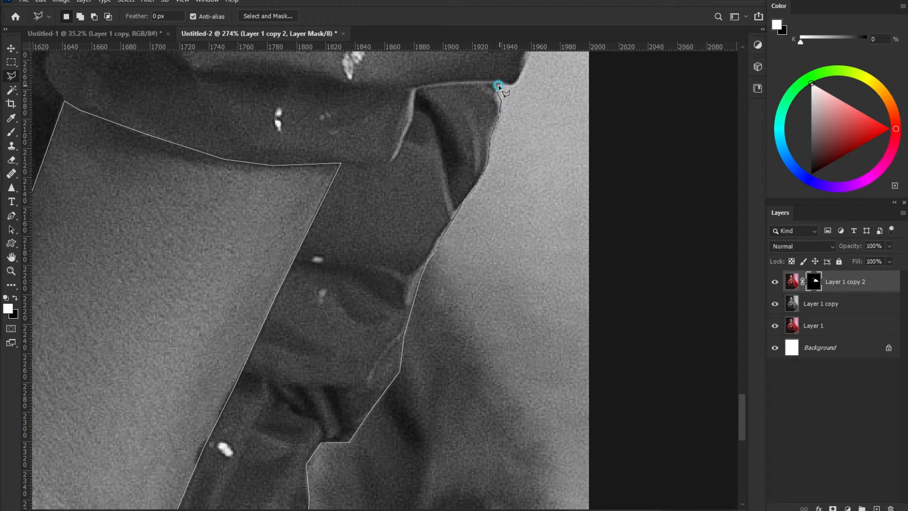
# Step: Continue the outline up where the jacket meets the jaw and along the shoulder
pyautogui.click(515, 84)
pyautogui.moveTo(485, 145); pyautogui.dragTo(438, 352)
pyautogui.click(474, 270)
pyautogui.click(483, 241)
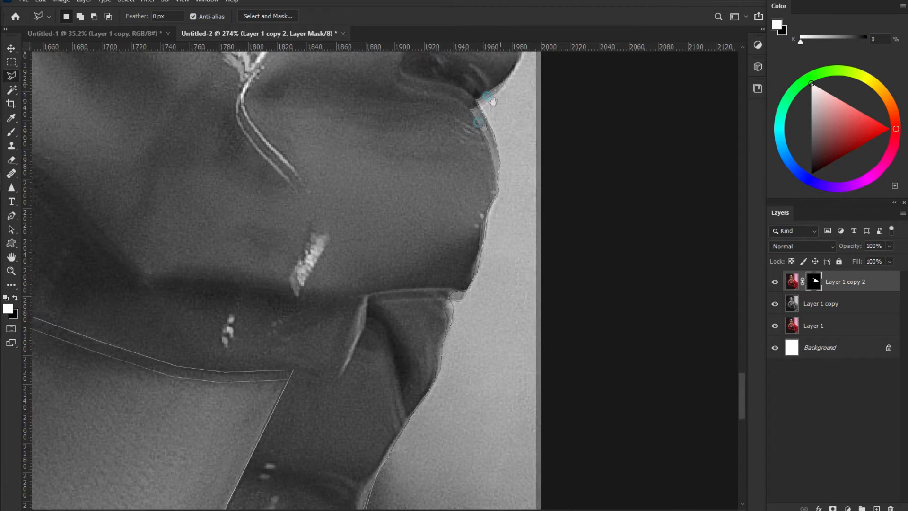
pyautogui.moveTo(494, 79); pyautogui.dragTo(453, 310)
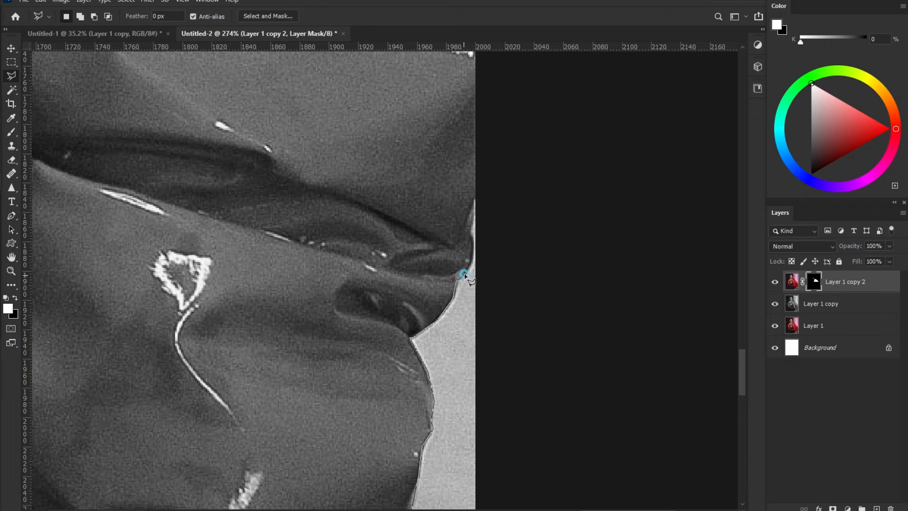
pyautogui.click(503, 159)
pyautogui.moveTo(504, 108); pyautogui.dragTo(461, 358)
pyautogui.click(432, 186)
pyautogui.moveTo(422, 78)
pyautogui.mouseDown()
pyautogui.moveTo(432, 353)
pyautogui.moveTo(449, 367)
pyautogui.mouseUp()
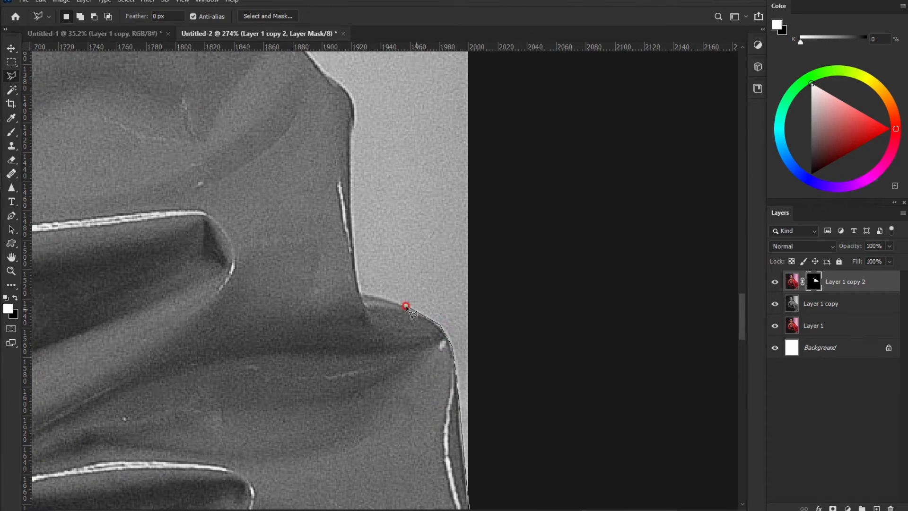
pyautogui.click(359, 293)
pyautogui.click(351, 220)
pyautogui.click(355, 139)
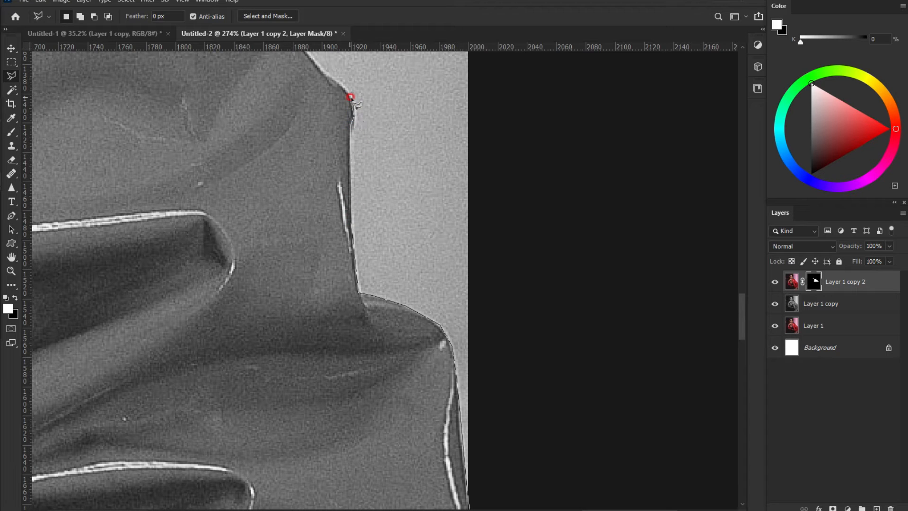
# Step: Trace the collar edge back to the starting point and close the selection
pyautogui.moveTo(310, 74); pyautogui.dragTo(421, 357)
pyautogui.click(402, 324)
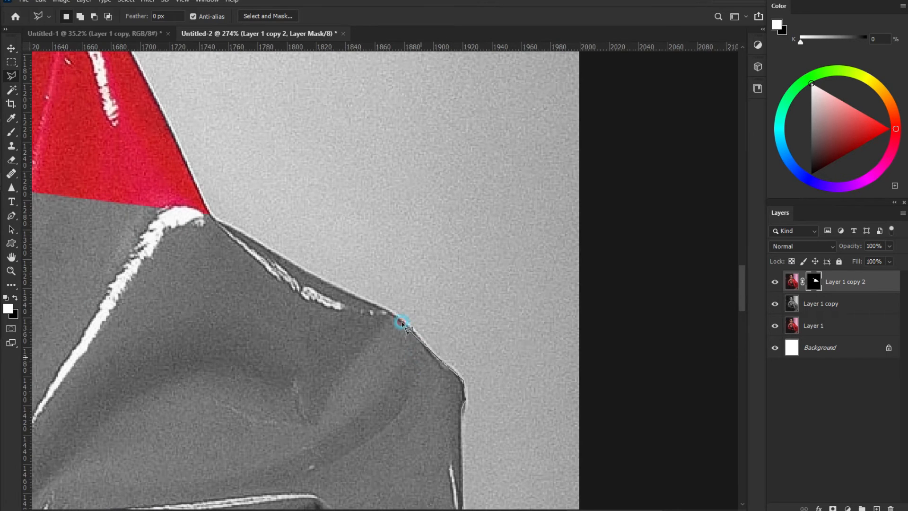
pyautogui.click(308, 274)
pyautogui.click(232, 226)
pyautogui.click(95, 164)
pyautogui.moveTo(59, 186); pyautogui.dragTo(448, 287)
pyautogui.click(227, 170)
pyautogui.moveTo(118, 169); pyautogui.dragTo(454, 226)
pyautogui.click(223, 198)
pyautogui.moveTo(138, 199); pyautogui.dragTo(457, 229)
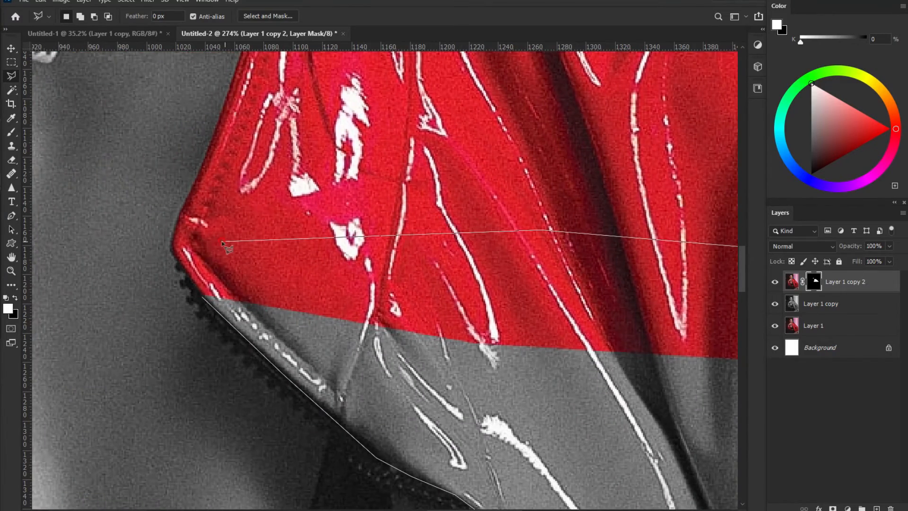
pyautogui.click(203, 297)
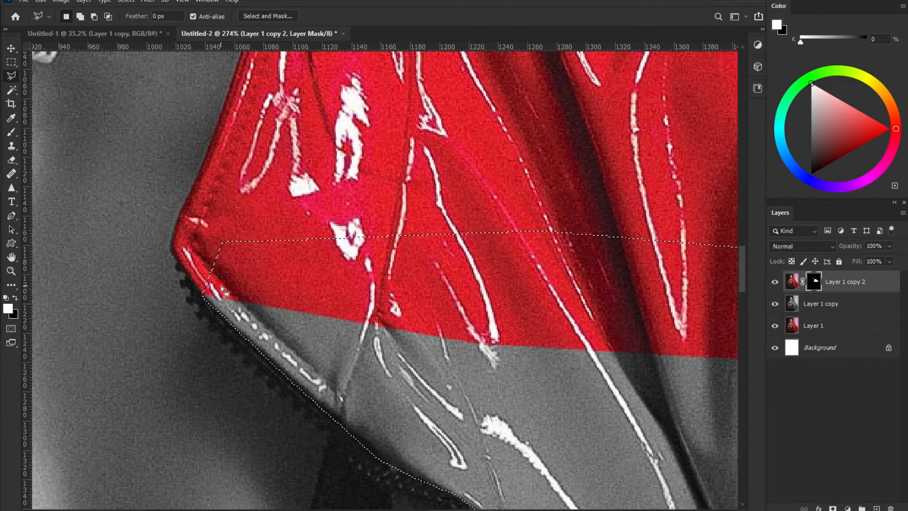
# Step: Fill the selection white on the mask to reveal red on the lower jacket
pyautogui.hotkey('alt', 'BackSpace')
pyautogui.scroll(-6, 124, 283)
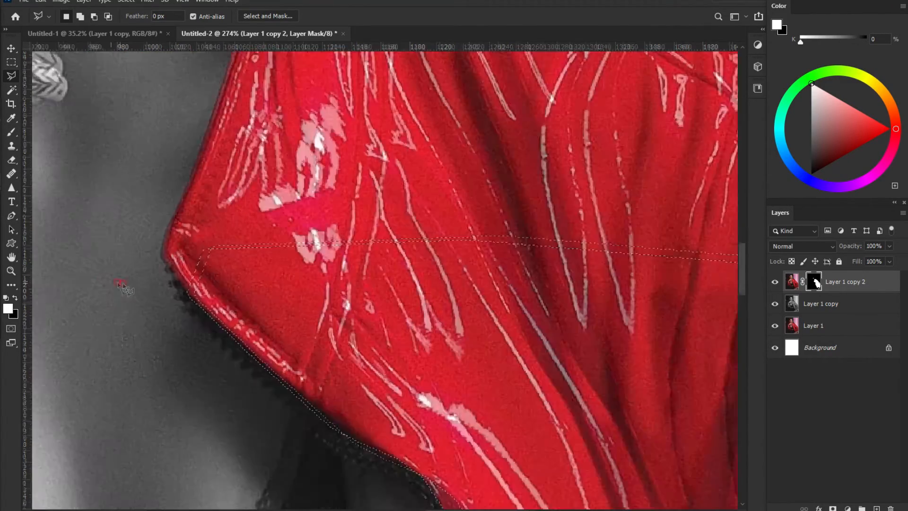
pyautogui.moveTo(88, 194); pyautogui.dragTo(526, 198)
pyautogui.moveTo(205, 206); pyautogui.dragTo(212, 276)
pyautogui.moveTo(230, 229); pyautogui.dragTo(204, 311)
# Step: Switch to the Brush tool and dab red back onto the mask near the zipper
pyautogui.scroll(3, 272, 228)
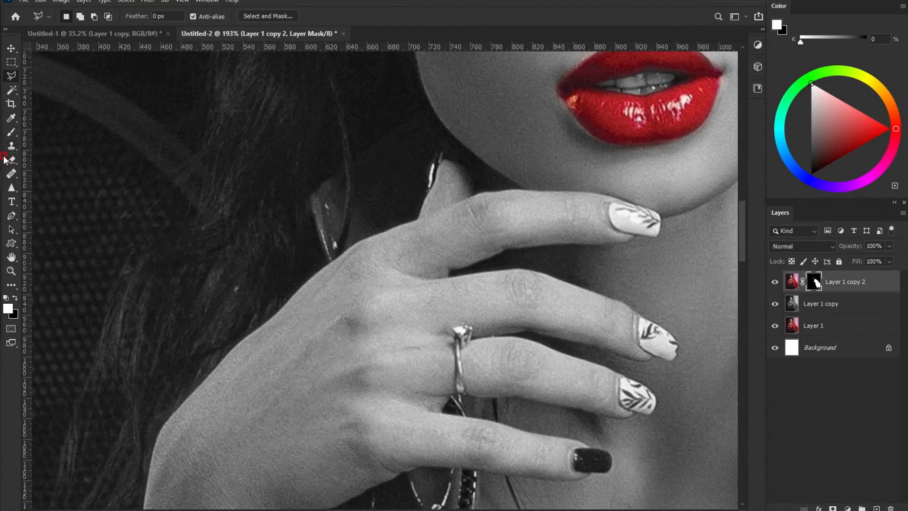
pyautogui.press('e')
pyautogui.press('b')
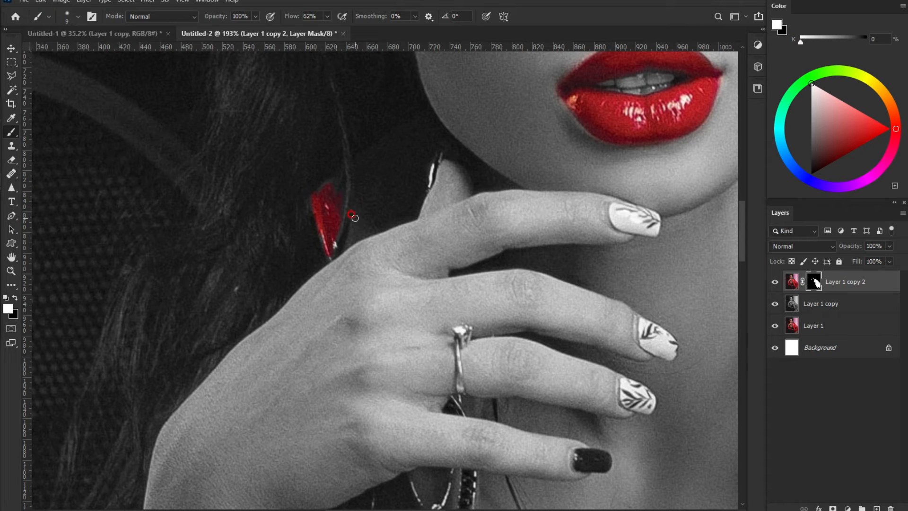
pyautogui.moveTo(394, 306); pyautogui.dragTo(309, 81)
pyautogui.moveTo(296, 222); pyautogui.dragTo(330, 94)
pyautogui.moveTo(403, 200); pyautogui.dragTo(269, 279)
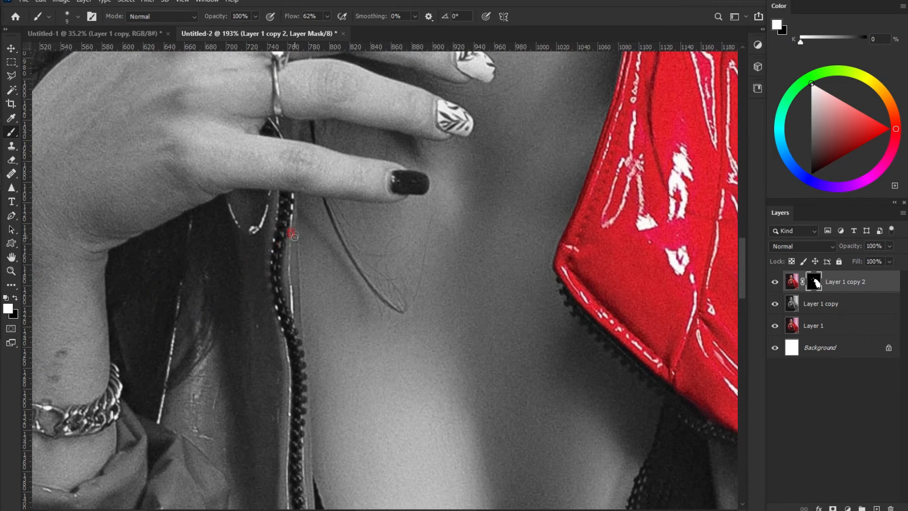
pyautogui.click(282, 118)
# Step: Paint red back down the zipper edge and across the adjacent fold
pyautogui.moveTo(303, 279); pyautogui.dragTo(288, 147)
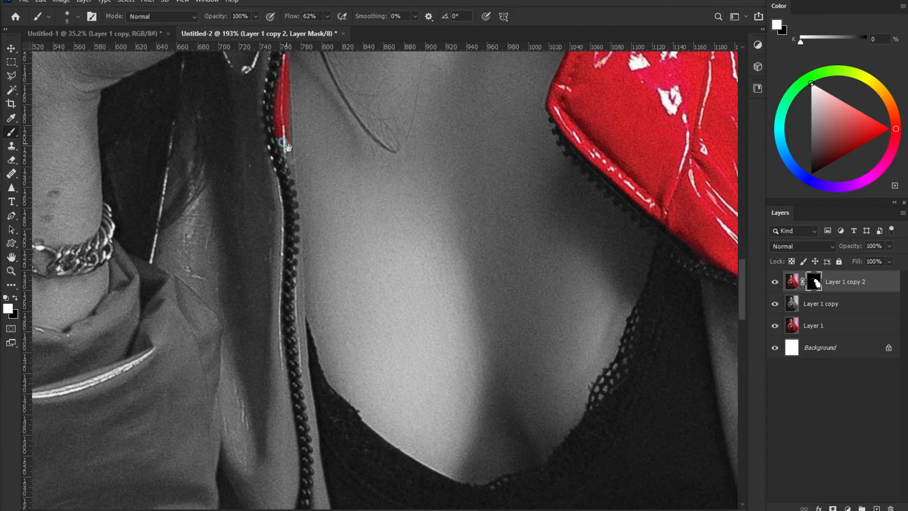
pyautogui.moveTo(293, 278)
pyautogui.mouseDown()
pyautogui.moveTo(299, 381)
pyautogui.moveTo(253, 143)
pyautogui.moveTo(277, 351)
pyautogui.mouseUp()
pyautogui.moveTo(276, 351); pyautogui.dragTo(228, 222)
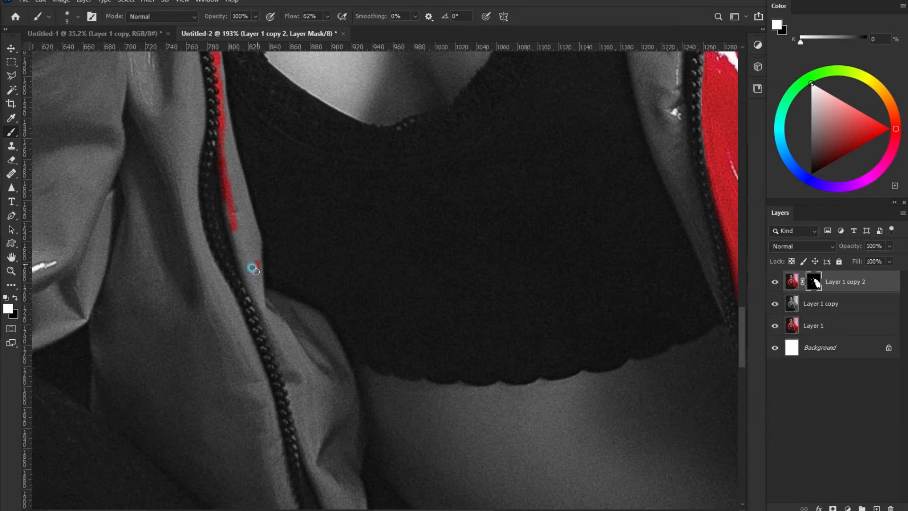
pyautogui.moveTo(266, 293)
pyautogui.mouseDown()
pyautogui.moveTo(316, 316)
pyautogui.moveTo(331, 340)
pyautogui.moveTo(350, 430)
pyautogui.moveTo(359, 430)
pyautogui.moveTo(353, 471)
pyautogui.moveTo(338, 401)
pyautogui.mouseUp()
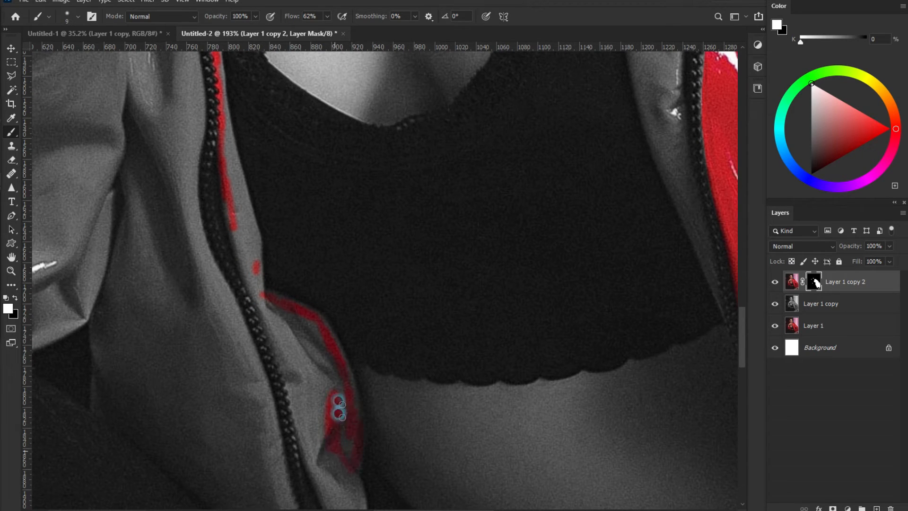
pyautogui.moveTo(238, 255); pyautogui.dragTo(256, 286)
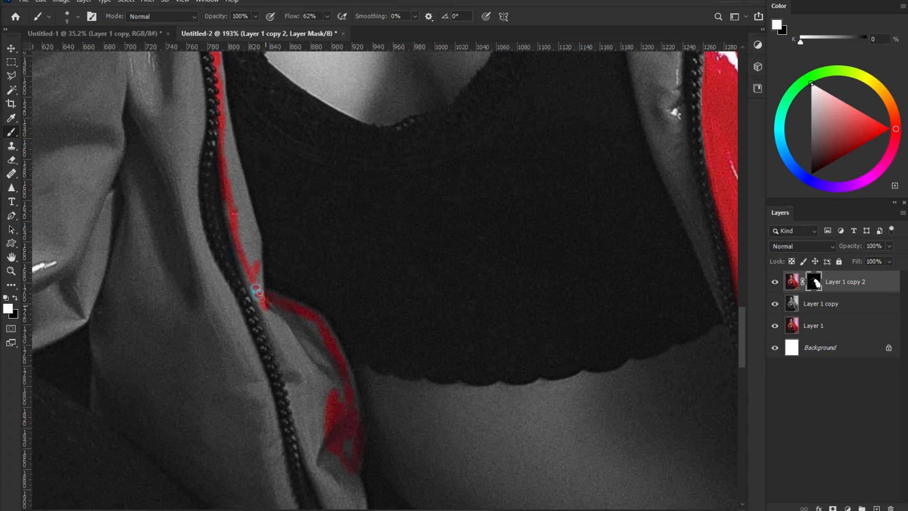
pyautogui.moveTo(241, 191)
pyautogui.mouseDown()
pyautogui.moveTo(227, 125)
pyautogui.moveTo(211, 138)
pyautogui.moveTo(242, 232)
pyautogui.mouseUp()
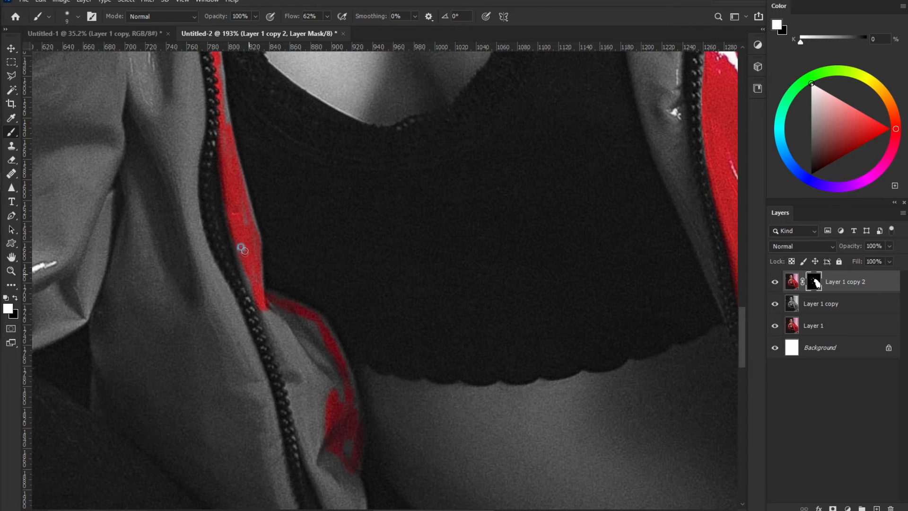
# Step: Fill the grey patches and streaks on the inner fold with red
pyautogui.moveTo(236, 121); pyautogui.dragTo(246, 242)
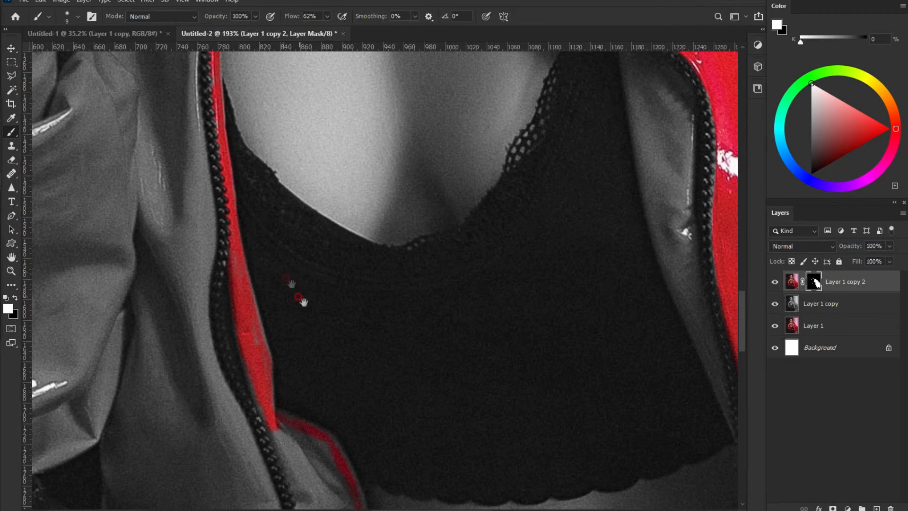
pyautogui.moveTo(299, 298); pyautogui.dragTo(251, 110)
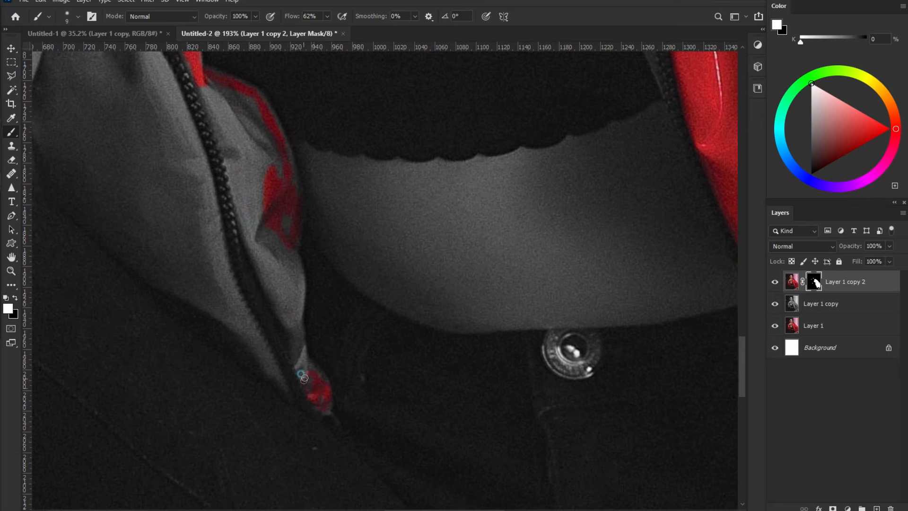
pyautogui.moveTo(298, 293); pyautogui.dragTo(279, 204)
pyautogui.moveTo(269, 124)
pyautogui.mouseDown()
pyautogui.moveTo(240, 152)
pyautogui.moveTo(203, 89)
pyautogui.moveTo(263, 288)
pyautogui.moveTo(287, 251)
pyautogui.mouseUp()
pyautogui.moveTo(291, 294)
pyautogui.mouseDown()
pyautogui.moveTo(258, 264)
pyautogui.moveTo(248, 152)
pyautogui.moveTo(221, 154)
pyautogui.moveTo(208, 91)
pyautogui.mouseUp()
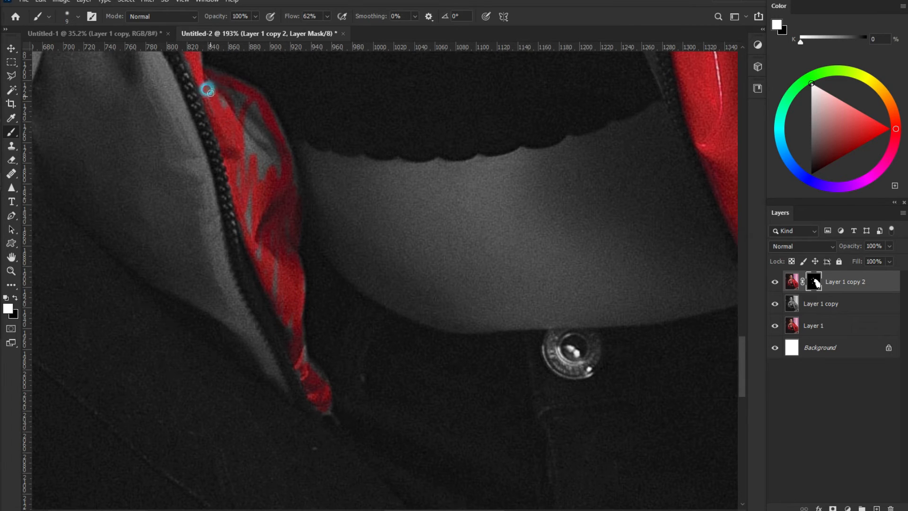
pyautogui.moveTo(246, 122)
pyautogui.mouseDown()
pyautogui.moveTo(262, 141)
pyautogui.moveTo(248, 196)
pyautogui.moveTo(255, 254)
pyautogui.mouseUp()
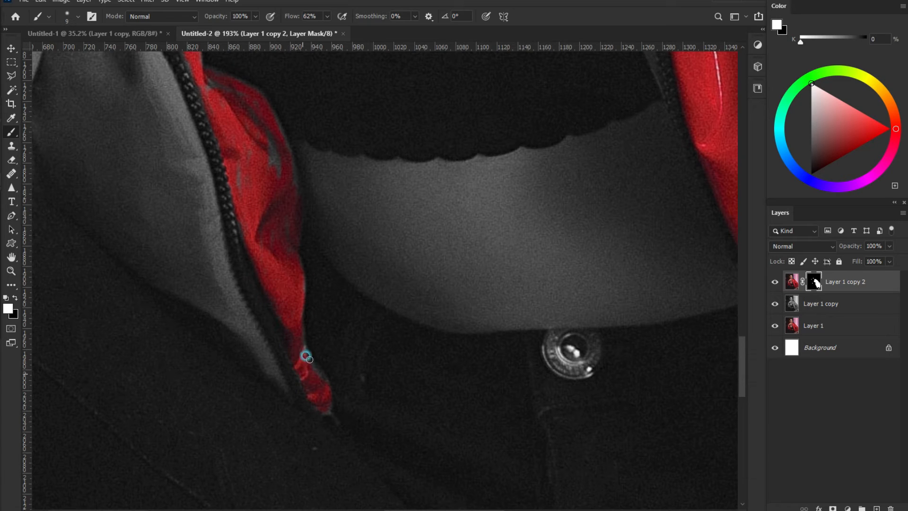
pyautogui.moveTo(297, 316)
pyautogui.mouseDown()
pyautogui.moveTo(288, 201)
pyautogui.moveTo(271, 173)
pyautogui.moveTo(248, 207)
pyautogui.moveTo(232, 145)
pyautogui.mouseUp()
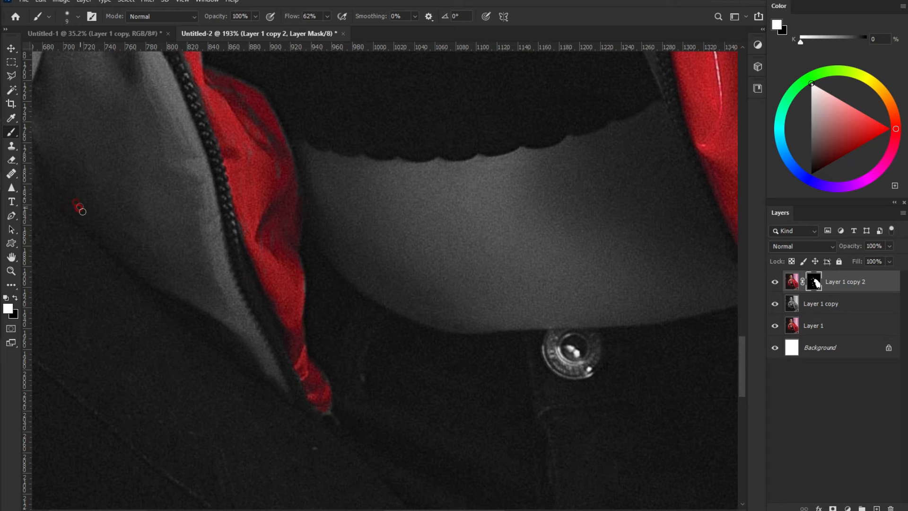
# Step: Reveal red along the zipper's left edge and down the hood's left edge
pyautogui.moveTo(256, 331)
pyautogui.mouseDown()
pyautogui.moveTo(217, 218)
pyautogui.moveTo(202, 205)
pyautogui.moveTo(202, 229)
pyautogui.moveTo(160, 57)
pyautogui.moveTo(51, 50)
pyautogui.mouseUp()
pyautogui.moveTo(41, 124)
pyautogui.mouseDown()
pyautogui.moveTo(46, 179)
pyautogui.moveTo(73, 217)
pyautogui.mouseUp()
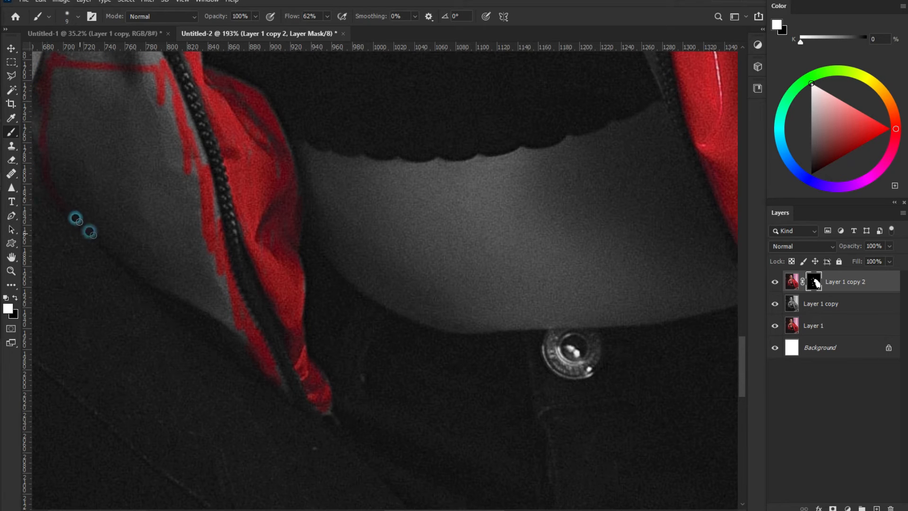
pyautogui.moveTo(236, 335)
pyautogui.mouseDown()
pyautogui.moveTo(133, 236)
pyautogui.moveTo(122, 214)
pyautogui.mouseUp()
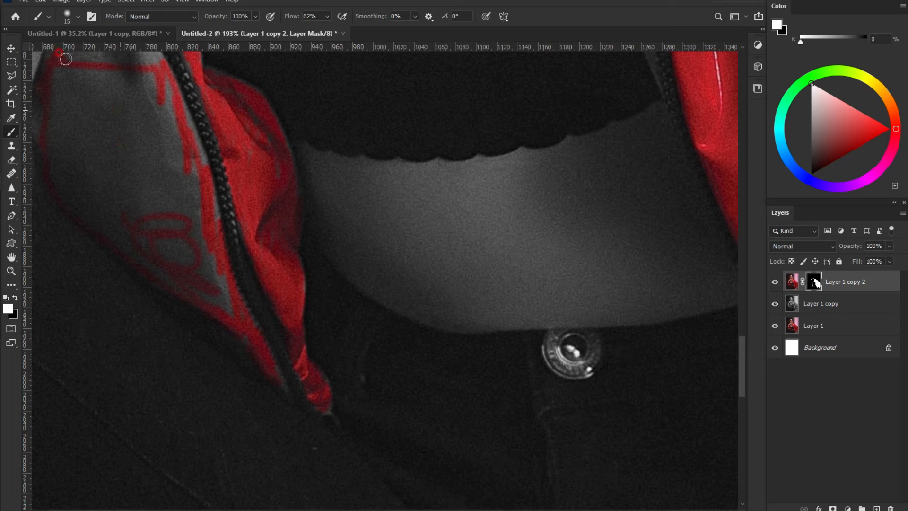
# Step: Enlarge the brush slightly and paint red down the zipper edge and its neighbouring fold
pyautogui.press(']')
pyautogui.moveTo(142, 52)
pyautogui.mouseDown()
pyautogui.moveTo(175, 101)
pyautogui.moveTo(211, 233)
pyautogui.moveTo(213, 296)
pyautogui.moveTo(164, 263)
pyautogui.moveTo(172, 261)
pyautogui.moveTo(95, 188)
pyautogui.moveTo(85, 121)
pyautogui.moveTo(110, 87)
pyautogui.moveTo(119, 120)
pyautogui.moveTo(108, 105)
pyautogui.moveTo(93, 135)
pyautogui.moveTo(158, 89)
pyautogui.moveTo(200, 248)
pyautogui.moveTo(182, 253)
pyautogui.moveTo(126, 194)
pyautogui.moveTo(138, 223)
pyautogui.moveTo(113, 223)
pyautogui.moveTo(65, 171)
pyautogui.moveTo(41, 107)
pyautogui.moveTo(63, 73)
pyautogui.moveTo(133, 133)
pyautogui.moveTo(174, 205)
pyautogui.moveTo(191, 152)
pyautogui.moveTo(262, 191)
pyautogui.mouseUp()
pyautogui.moveTo(242, 107)
pyautogui.mouseDown()
pyautogui.moveTo(260, 120)
pyautogui.moveTo(278, 187)
pyautogui.mouseUp()
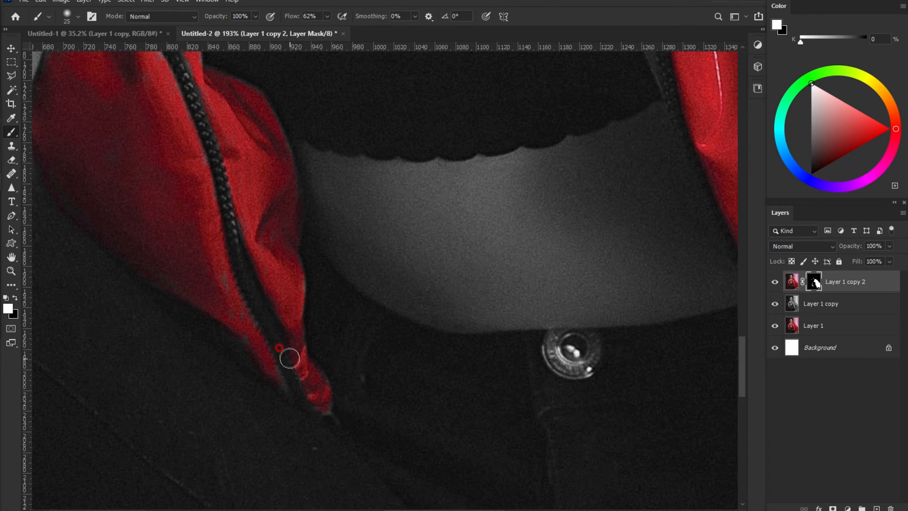
pyautogui.moveTo(250, 337); pyautogui.dragTo(301, 384)
pyautogui.scroll(-3, 217, 212)
pyautogui.moveTo(168, 136); pyautogui.dragTo(267, 306)
pyautogui.moveTo(188, 351)
pyautogui.mouseDown()
pyautogui.moveTo(208, 280)
pyautogui.moveTo(204, 181)
pyautogui.moveTo(217, 160)
pyautogui.moveTo(261, 267)
pyautogui.moveTo(241, 212)
pyautogui.moveTo(247, 117)
pyautogui.moveTo(248, 173)
pyautogui.moveTo(228, 104)
pyautogui.moveTo(210, 90)
pyautogui.moveTo(203, 171)
pyautogui.mouseUp()
pyautogui.moveTo(251, 120)
pyautogui.mouseDown()
pyautogui.moveTo(288, 289)
pyautogui.moveTo(226, 144)
pyautogui.moveTo(198, 154)
pyautogui.moveTo(268, 92)
pyautogui.moveTo(281, 252)
pyautogui.moveTo(267, 255)
pyautogui.moveTo(251, 182)
pyautogui.moveTo(220, 212)
pyautogui.moveTo(199, 175)
pyautogui.moveTo(164, 174)
pyautogui.moveTo(167, 152)
pyautogui.moveTo(186, 167)
pyautogui.moveTo(148, 217)
pyautogui.moveTo(155, 186)
pyautogui.moveTo(164, 189)
pyautogui.moveTo(118, 231)
pyautogui.moveTo(157, 215)
pyautogui.moveTo(200, 218)
pyautogui.moveTo(175, 251)
pyautogui.moveTo(194, 237)
pyautogui.moveTo(220, 253)
pyautogui.moveTo(183, 356)
pyautogui.moveTo(183, 395)
pyautogui.moveTo(226, 382)
pyautogui.moveTo(192, 457)
pyautogui.moveTo(154, 478)
pyautogui.moveTo(139, 451)
pyautogui.moveTo(179, 417)
pyautogui.moveTo(99, 417)
pyautogui.moveTo(144, 327)
pyautogui.moveTo(235, 294)
pyautogui.moveTo(207, 379)
pyautogui.mouseUp()
# Step: Restore red across the rolled sleeve, covering its top, grey patches and edges
pyautogui.moveTo(137, 312); pyautogui.dragTo(294, 234)
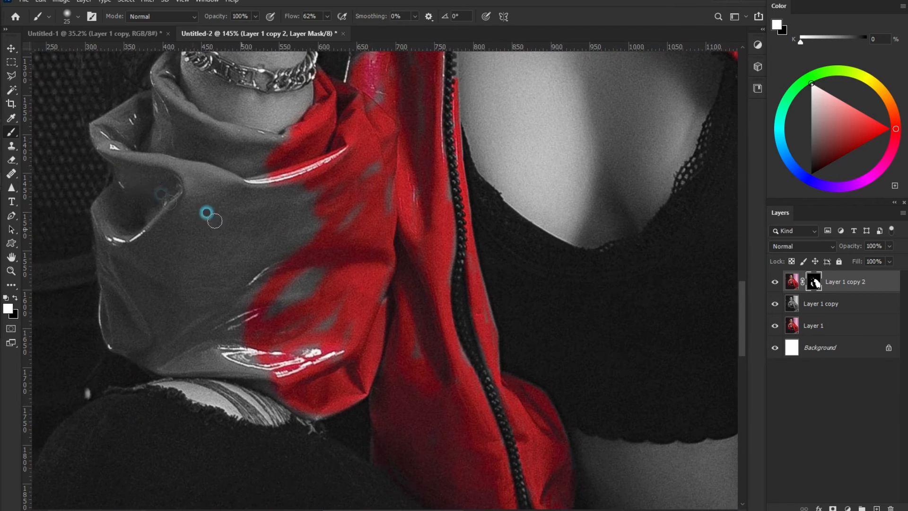
pyautogui.moveTo(161, 76)
pyautogui.mouseDown()
pyautogui.moveTo(212, 133)
pyautogui.moveTo(289, 142)
pyautogui.moveTo(238, 171)
pyautogui.moveTo(151, 146)
pyautogui.moveTo(174, 126)
pyautogui.moveTo(169, 136)
pyautogui.moveTo(119, 142)
pyautogui.moveTo(113, 122)
pyautogui.moveTo(128, 110)
pyautogui.moveTo(152, 118)
pyautogui.moveTo(126, 165)
pyautogui.moveTo(186, 167)
pyautogui.moveTo(251, 208)
pyautogui.moveTo(177, 241)
pyautogui.moveTo(308, 172)
pyautogui.moveTo(336, 184)
pyautogui.moveTo(202, 319)
pyautogui.moveTo(272, 353)
pyautogui.moveTo(221, 362)
pyautogui.moveTo(255, 375)
pyautogui.moveTo(156, 355)
pyautogui.moveTo(167, 337)
pyautogui.moveTo(99, 330)
pyautogui.moveTo(123, 187)
pyautogui.moveTo(122, 237)
pyautogui.moveTo(139, 241)
pyautogui.moveTo(289, 205)
pyautogui.moveTo(214, 290)
pyautogui.moveTo(211, 313)
pyautogui.moveTo(339, 254)
pyautogui.moveTo(286, 337)
pyautogui.moveTo(351, 282)
pyautogui.moveTo(326, 245)
pyautogui.moveTo(345, 251)
pyautogui.moveTo(387, 164)
pyautogui.mouseUp()
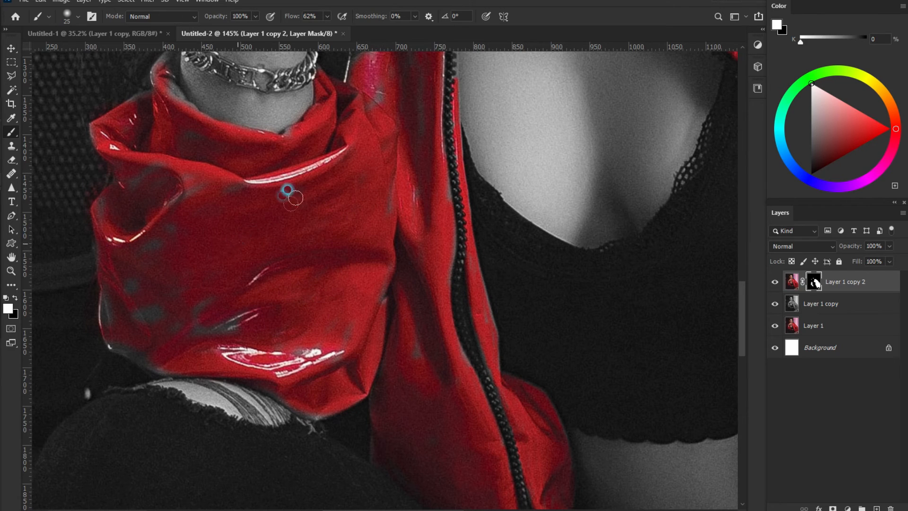
pyautogui.moveTo(154, 359)
pyautogui.mouseDown()
pyautogui.moveTo(121, 305)
pyautogui.moveTo(123, 277)
pyautogui.moveTo(168, 274)
pyautogui.moveTo(142, 333)
pyautogui.moveTo(132, 301)
pyautogui.moveTo(163, 191)
pyautogui.moveTo(181, 175)
pyautogui.moveTo(104, 243)
pyautogui.mouseUp()
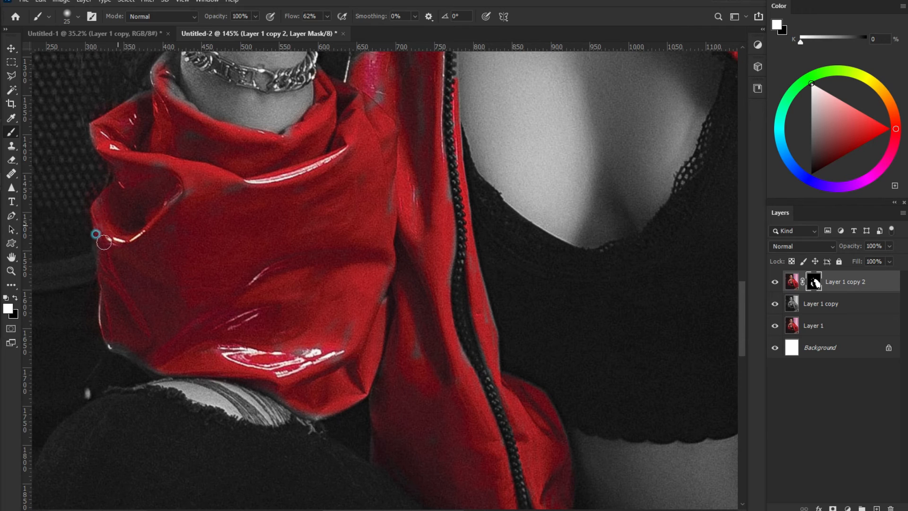
pyautogui.moveTo(102, 279)
pyautogui.mouseDown()
pyautogui.moveTo(144, 356)
pyautogui.moveTo(165, 362)
pyautogui.mouseUp()
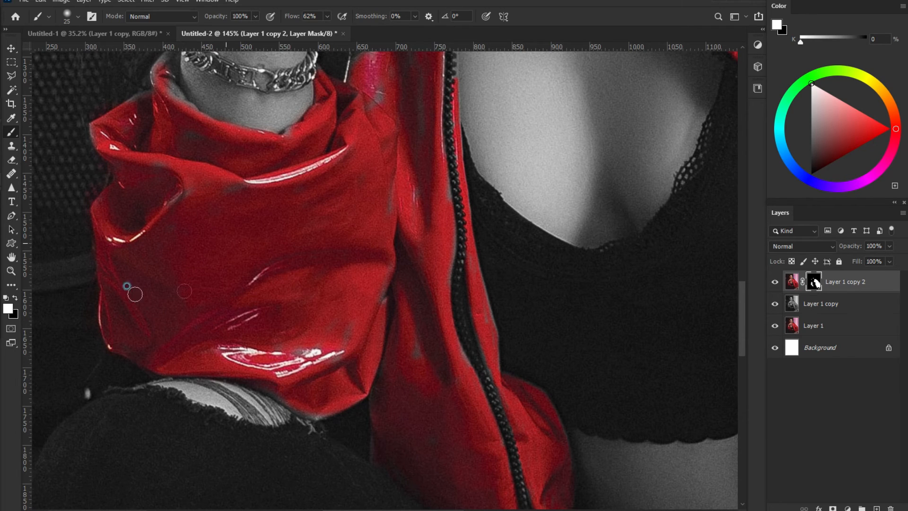
pyautogui.moveTo(367, 329); pyautogui.dragTo(393, 172)
# Step: Clean leftover grey beside the zipper and restore red on the sleeve under the bracelet
pyautogui.moveTo(410, 326); pyautogui.dragTo(412, 361)
pyautogui.moveTo(448, 314)
pyautogui.mouseDown()
pyautogui.moveTo(465, 366)
pyautogui.moveTo(449, 312)
pyautogui.moveTo(444, 200)
pyautogui.mouseUp()
pyautogui.moveTo(485, 314)
pyautogui.mouseDown()
pyautogui.moveTo(488, 344)
pyautogui.moveTo(477, 298)
pyautogui.moveTo(497, 416)
pyautogui.mouseUp()
pyautogui.moveTo(390, 179); pyautogui.dragTo(378, 388)
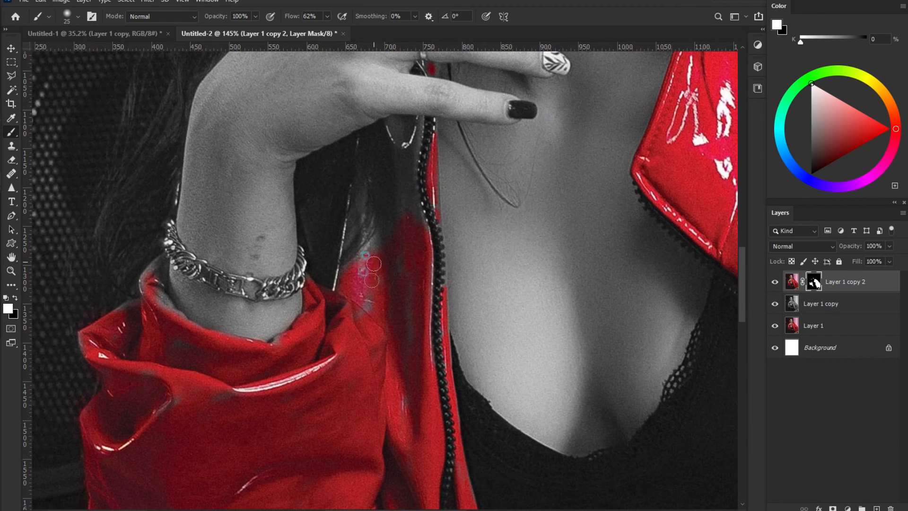
pyautogui.moveTo(345, 284)
pyautogui.mouseDown()
pyautogui.moveTo(357, 178)
pyautogui.moveTo(412, 135)
pyautogui.moveTo(385, 152)
pyautogui.moveTo(387, 178)
pyautogui.moveTo(357, 266)
pyautogui.mouseUp()
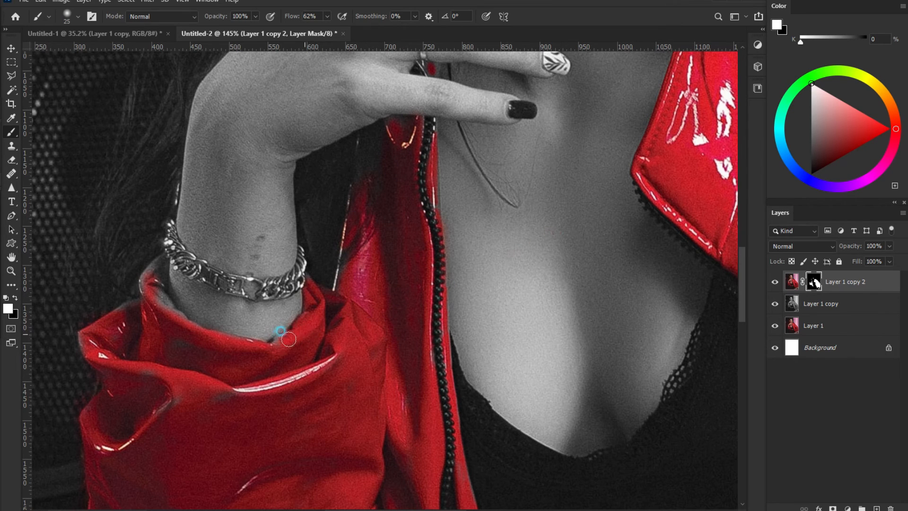
pyautogui.moveTo(156, 326)
pyautogui.mouseDown()
pyautogui.moveTo(178, 323)
pyautogui.moveTo(166, 263)
pyautogui.moveTo(144, 299)
pyautogui.mouseUp()
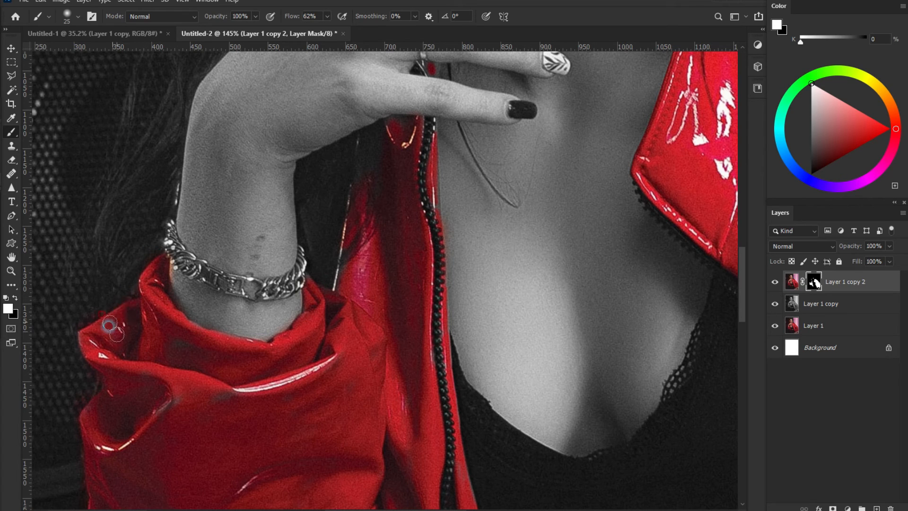
# Step: Reset the brush to white and reveal red along the jacket's inner lining and zipper edge
pyautogui.click(15, 298)
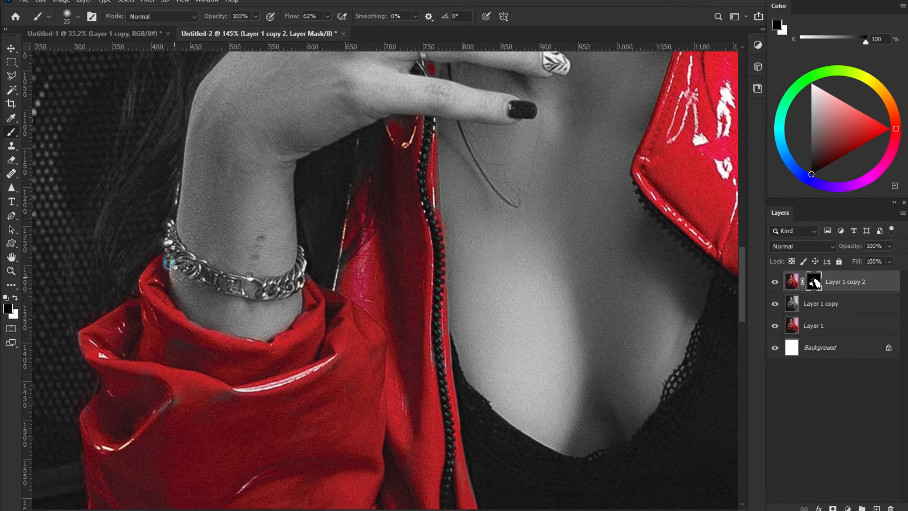
pyautogui.click(15, 299)
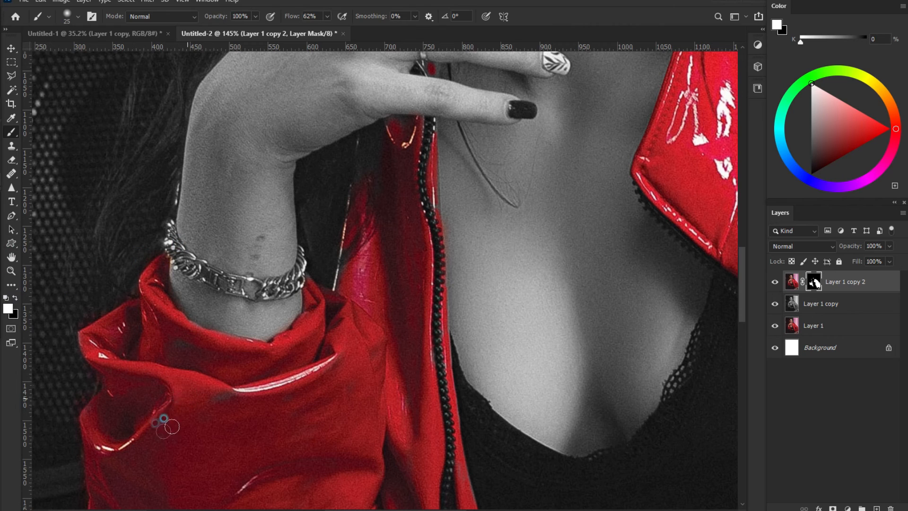
pyautogui.moveTo(551, 168)
pyautogui.mouseDown()
pyautogui.moveTo(374, 174)
pyautogui.moveTo(229, 106)
pyautogui.mouseUp()
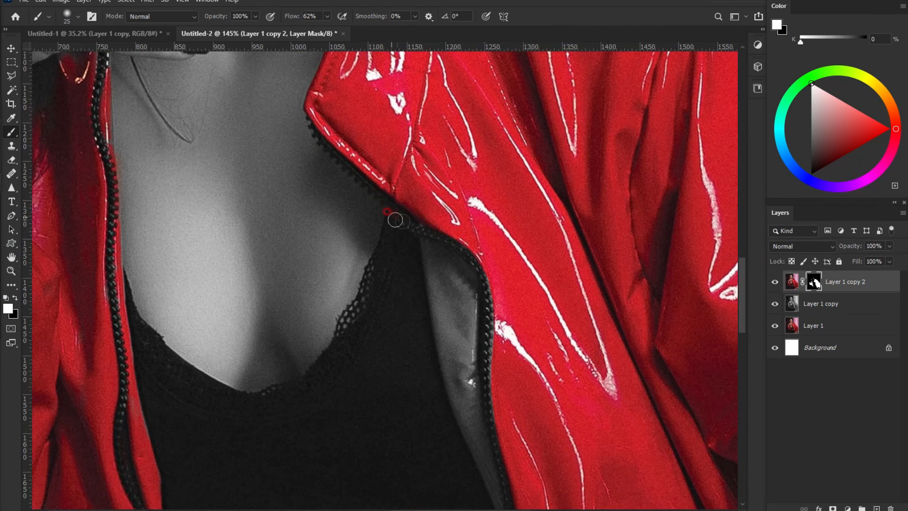
pyautogui.moveTo(449, 277)
pyautogui.mouseDown()
pyautogui.moveTo(442, 326)
pyautogui.moveTo(473, 359)
pyautogui.moveTo(470, 379)
pyautogui.moveTo(445, 269)
pyautogui.moveTo(457, 375)
pyautogui.moveTo(446, 334)
pyautogui.mouseUp()
pyautogui.moveTo(473, 380); pyautogui.dragTo(379, 124)
pyautogui.moveTo(402, 214)
pyautogui.mouseDown()
pyautogui.moveTo(401, 177)
pyautogui.moveTo(367, 150)
pyautogui.moveTo(361, 105)
pyautogui.mouseUp()
pyautogui.moveTo(401, 155); pyautogui.dragTo(445, 295)
pyautogui.moveTo(373, 151)
pyautogui.mouseDown()
pyautogui.moveTo(368, 186)
pyautogui.moveTo(396, 144)
pyautogui.moveTo(423, 366)
pyautogui.mouseUp()
# Step: Pan around the lining, collar and sleeves to check for remaining grey areas
pyautogui.moveTo(470, 403); pyautogui.dragTo(324, 78)
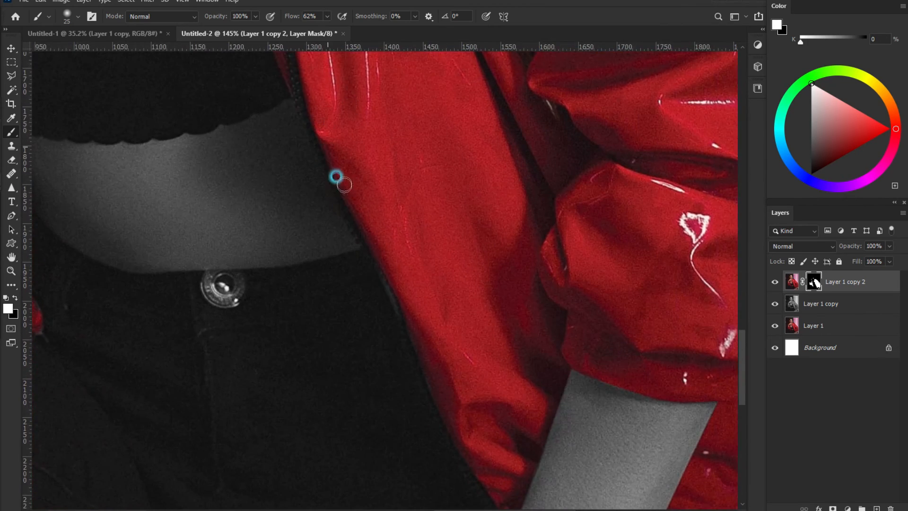
pyautogui.moveTo(418, 293); pyautogui.dragTo(517, 396)
pyautogui.moveTo(125, 207); pyautogui.dragTo(264, 225)
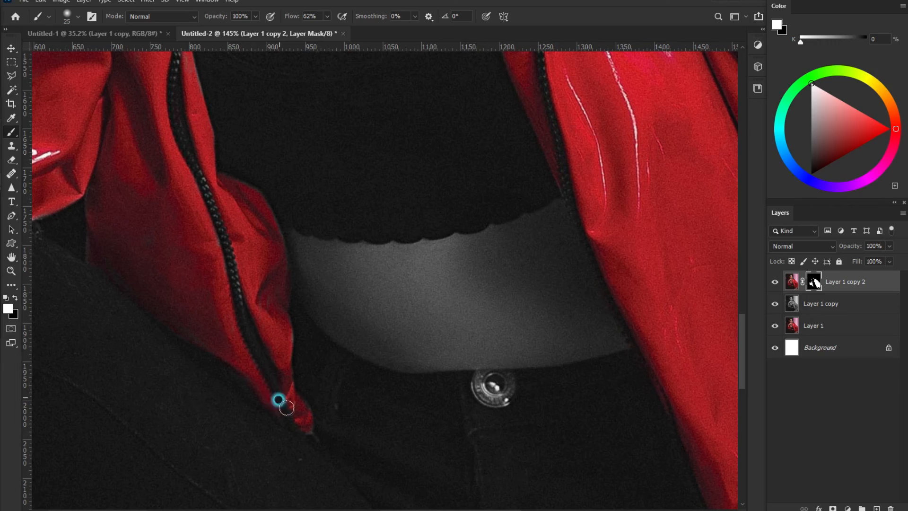
pyautogui.moveTo(173, 130); pyautogui.dragTo(242, 380)
pyautogui.moveTo(488, 206); pyautogui.dragTo(377, 379)
pyautogui.moveTo(511, 287); pyautogui.dragTo(404, 342)
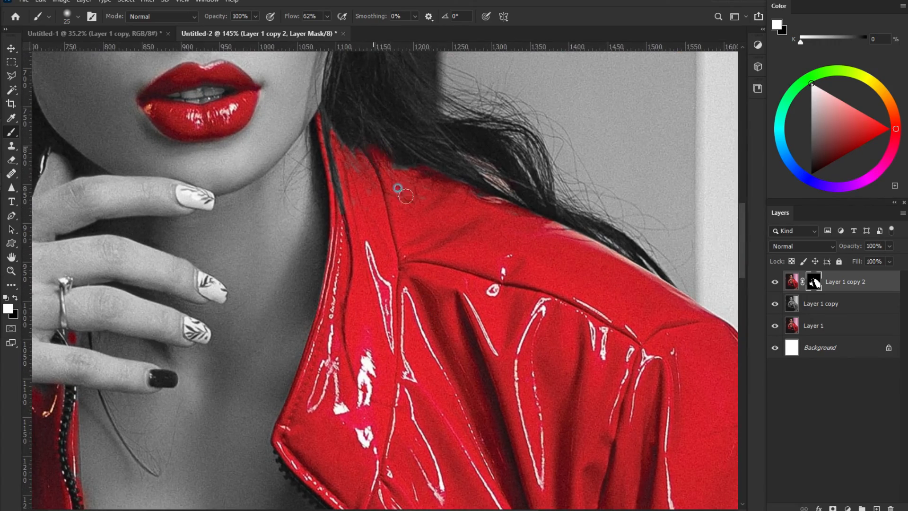
pyautogui.moveTo(598, 484)
pyautogui.mouseDown()
pyautogui.moveTo(450, 300)
pyautogui.moveTo(356, 69)
pyautogui.mouseUp()
pyautogui.moveTo(564, 488)
pyautogui.mouseDown()
pyautogui.moveTo(443, 244)
pyautogui.moveTo(445, 99)
pyautogui.moveTo(464, 41)
pyautogui.mouseUp()
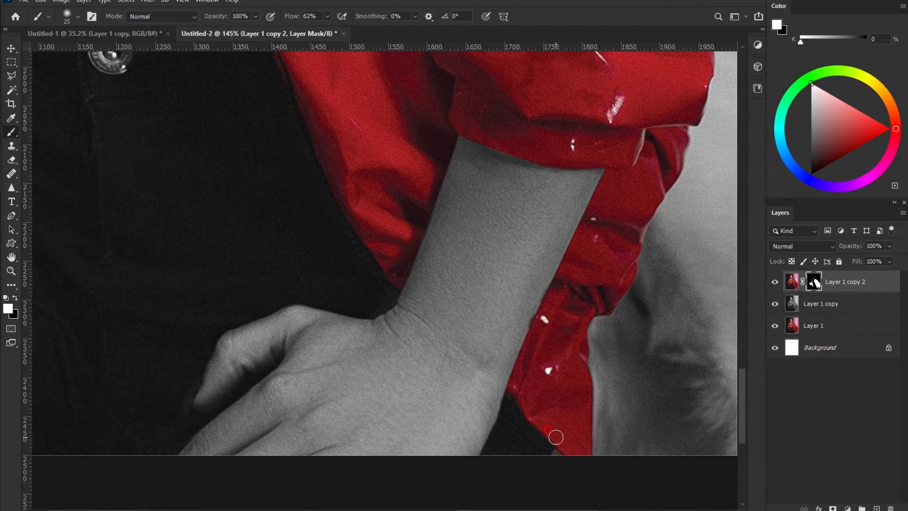
pyautogui.moveTo(189, 199); pyautogui.dragTo(364, 374)
pyautogui.moveTo(447, 162); pyautogui.dragTo(314, 330)
pyautogui.scroll(-1, 490, 281)
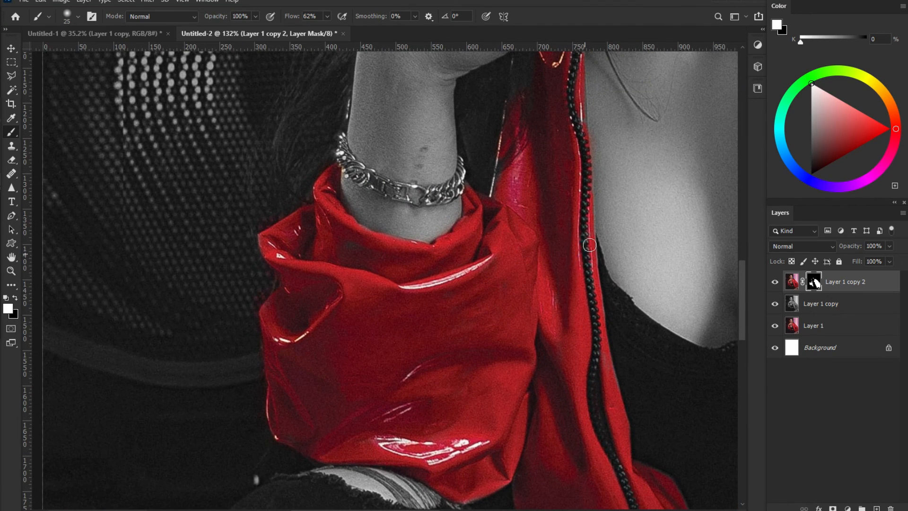
# Step: Zoom out to about 40% so the whole portrait fits in the window
pyautogui.scroll(-3, 562, 277)
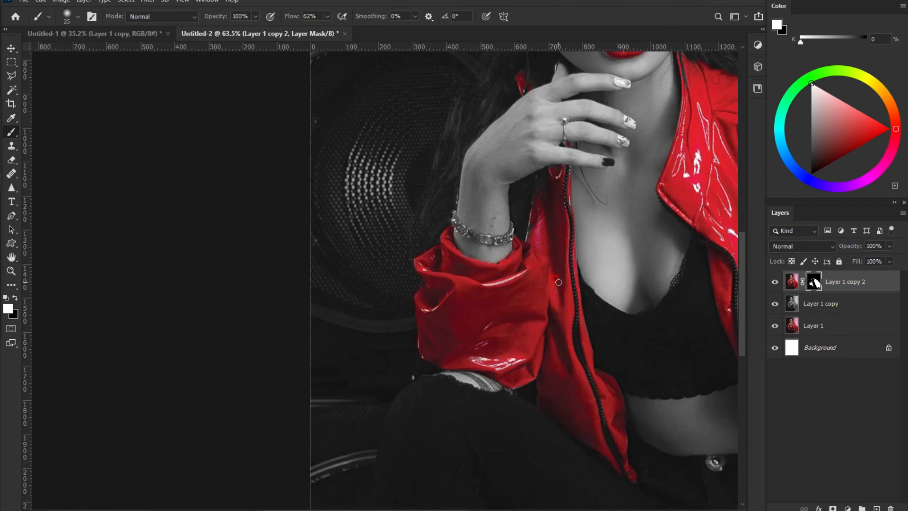
pyautogui.scroll(-1, 408, 268)
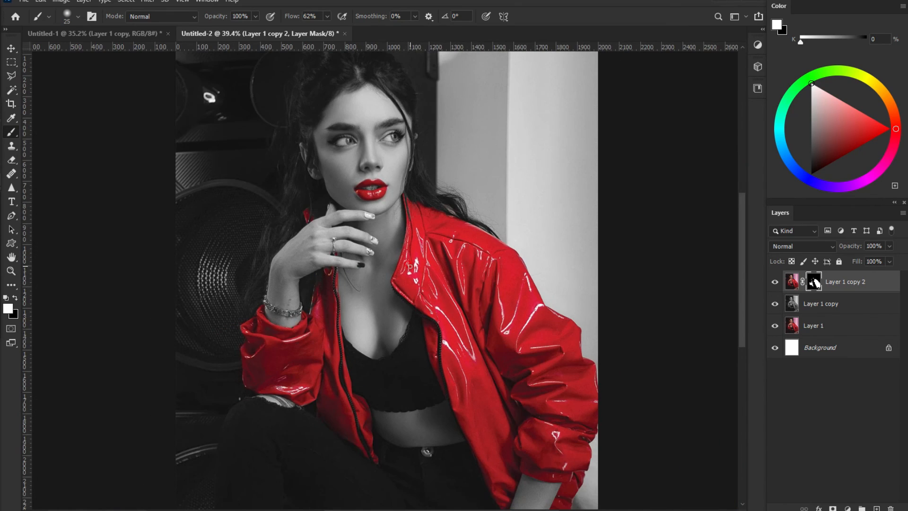
pyautogui.scroll(1, 325, 267)
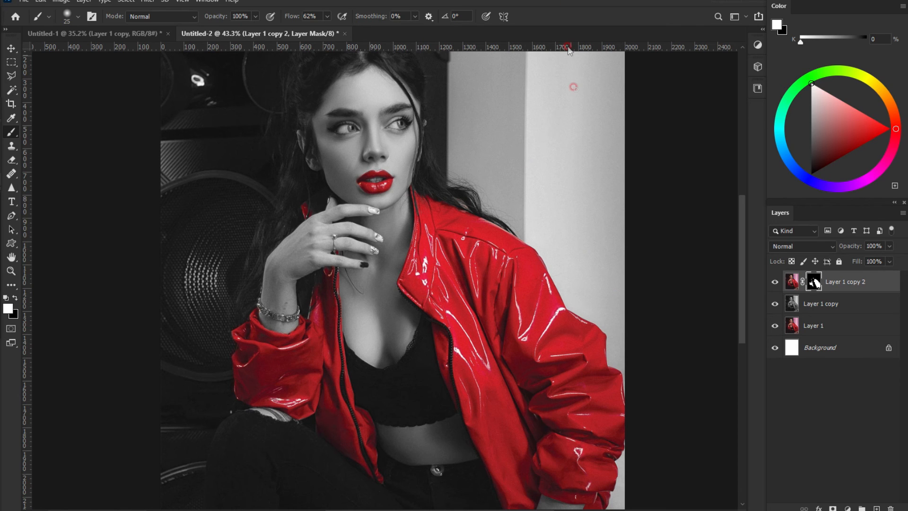
pyautogui.scroll(-1, 544, 317)
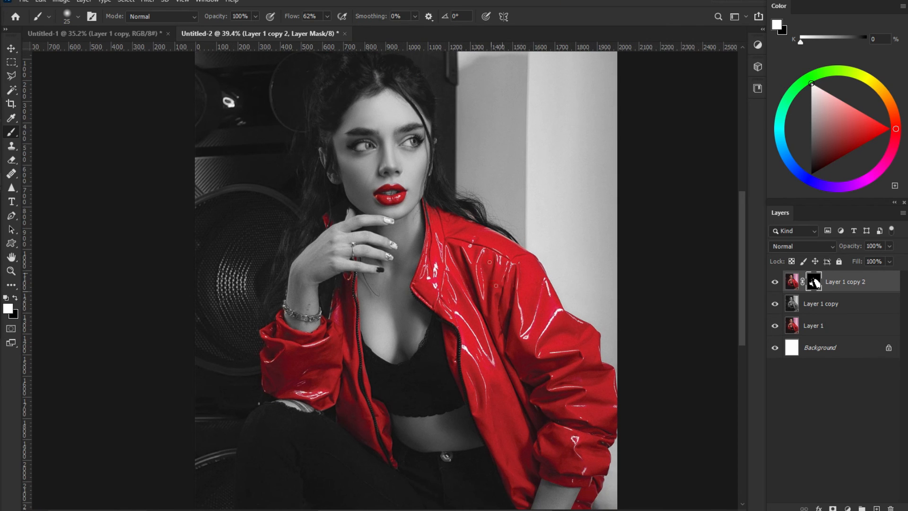
# Step: Set the grayscale Layer 1 copy's opacity to 80%
pyautogui.click(852, 304)
pyautogui.click(859, 243)
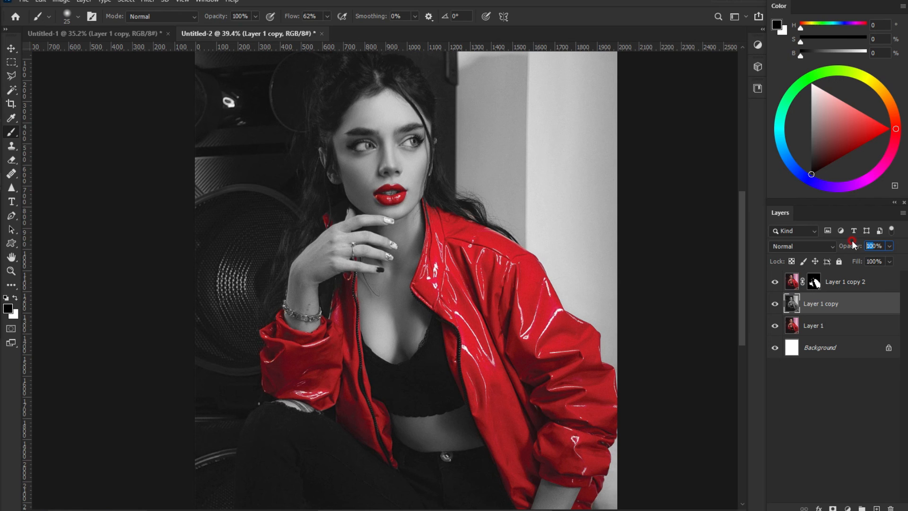
pyautogui.write('70')
pyautogui.click(850, 245)
pyautogui.write('80')
# Step: Pan the portrait around the window to review the faint colour showing through
pyautogui.click(11, 256)
pyautogui.moveTo(409, 268); pyautogui.dragTo(408, 268)
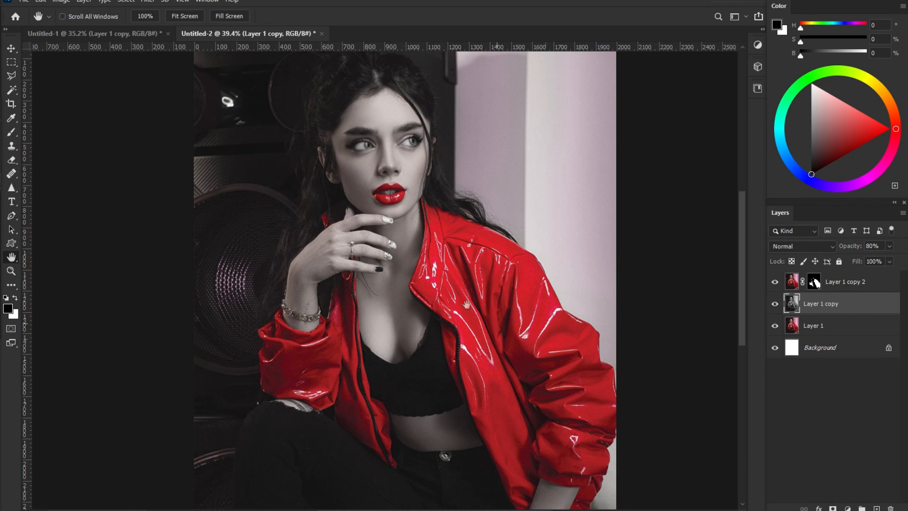
pyautogui.moveTo(566, 266); pyautogui.dragTo(547, 254)
pyautogui.moveTo(508, 184)
pyautogui.mouseDown()
pyautogui.moveTo(505, 197)
pyautogui.moveTo(501, 172)
pyautogui.mouseUp()
pyautogui.moveTo(500, 250); pyautogui.dragTo(482, 210)
pyautogui.moveTo(481, 161); pyautogui.dragTo(475, 201)
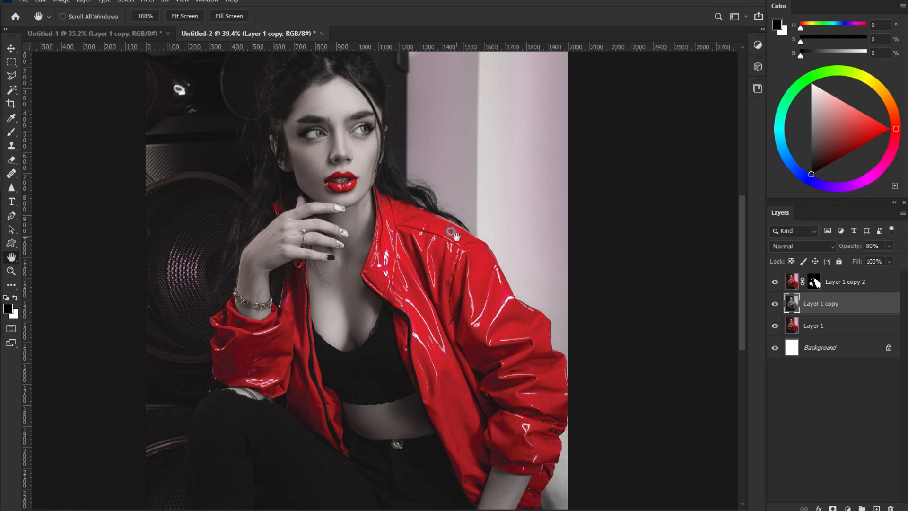
pyautogui.moveTo(454, 234); pyautogui.dragTo(451, 202)
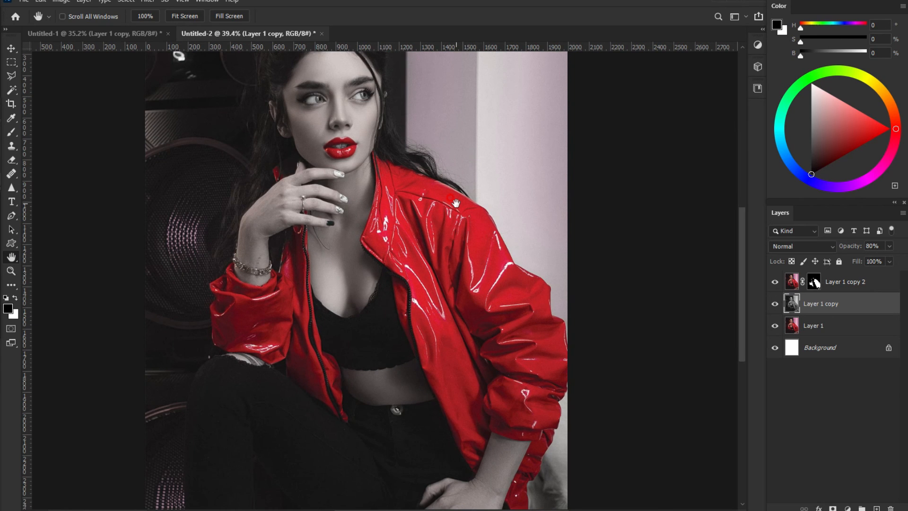